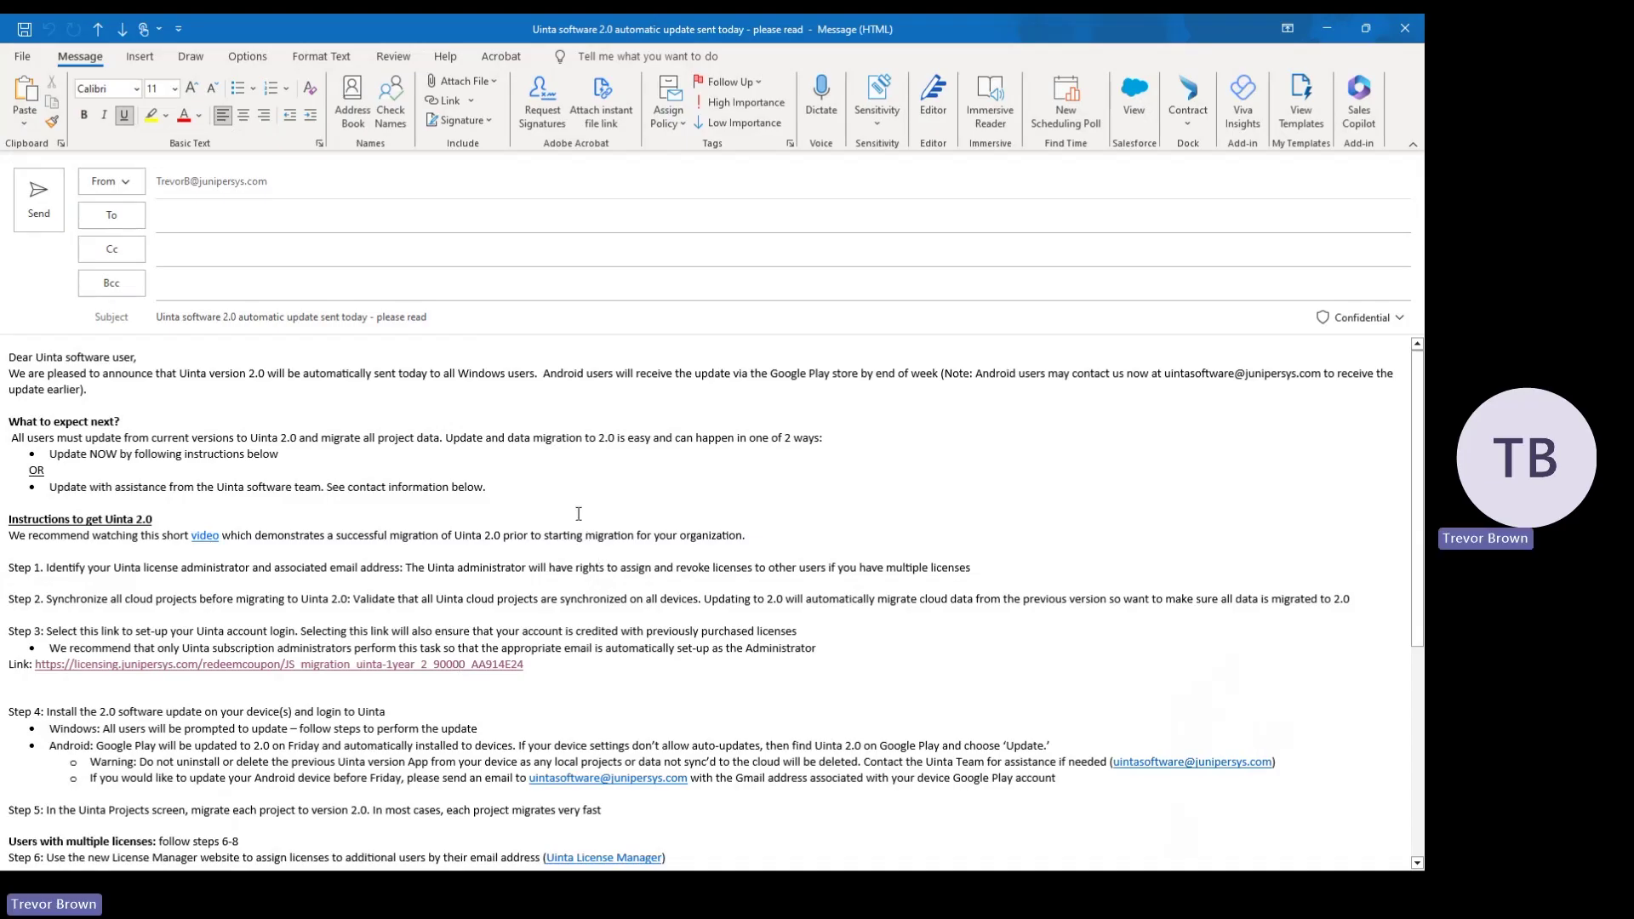
Advance the slide to bold step 2, 'Sync all cloud projects', then switch to the email draft
{"action": "scroll", "coordinate": [578, 514], "scroll_direction": "down", "scroll_amount": 1}
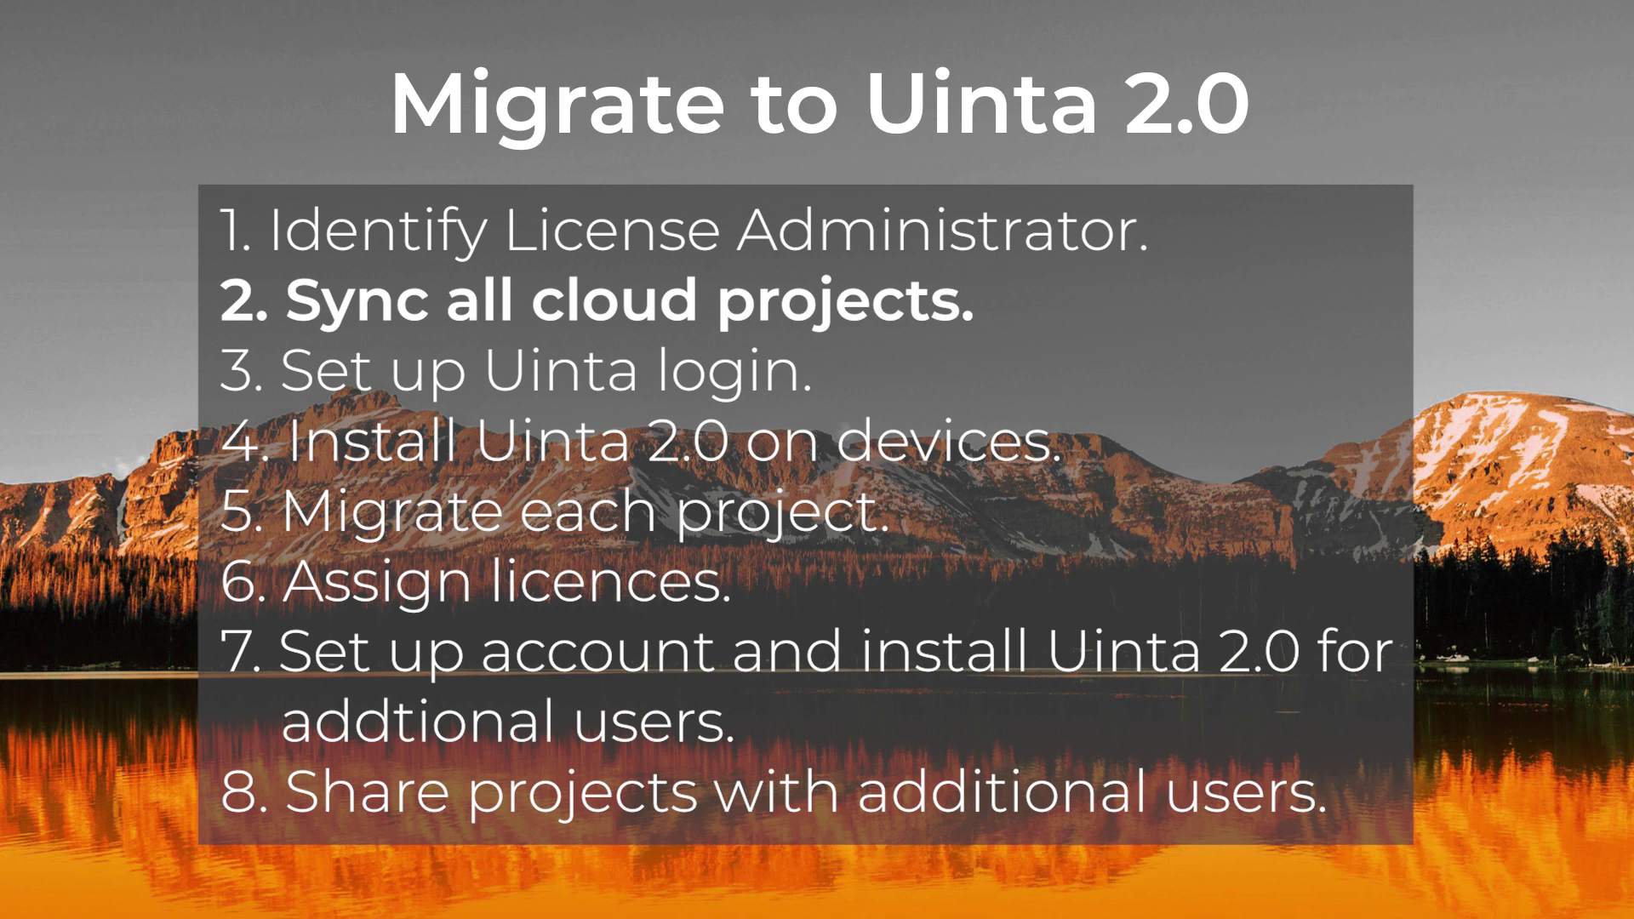
{"action": "key", "text": "alt+Tab"}
{"action": "key", "text": "Tab"}
{"action": "key", "text": "Tab"}
{"action": "key", "text": "Tab"}
{"action": "key", "text": "Tab"}
{"action": "key", "text": "Tab"}
{"action": "key", "text": "Tab"}
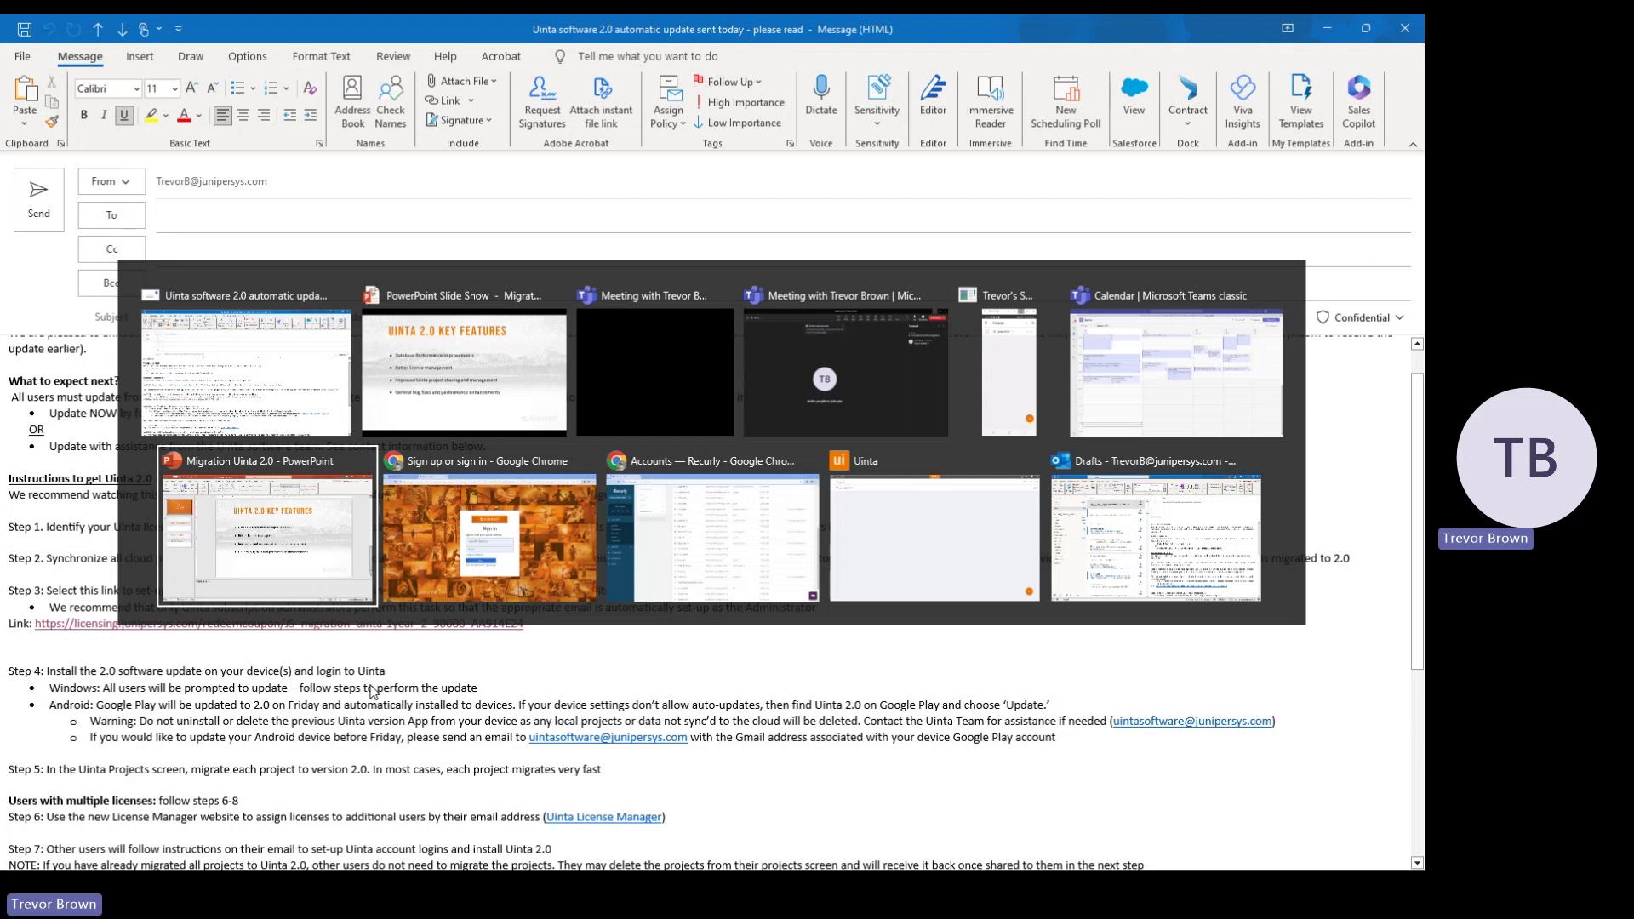
Sync Uinta's projects with the cloud and open project1234 showing the polygon, Line 1 and Point 1
{"action": "key", "text": "Tab"}
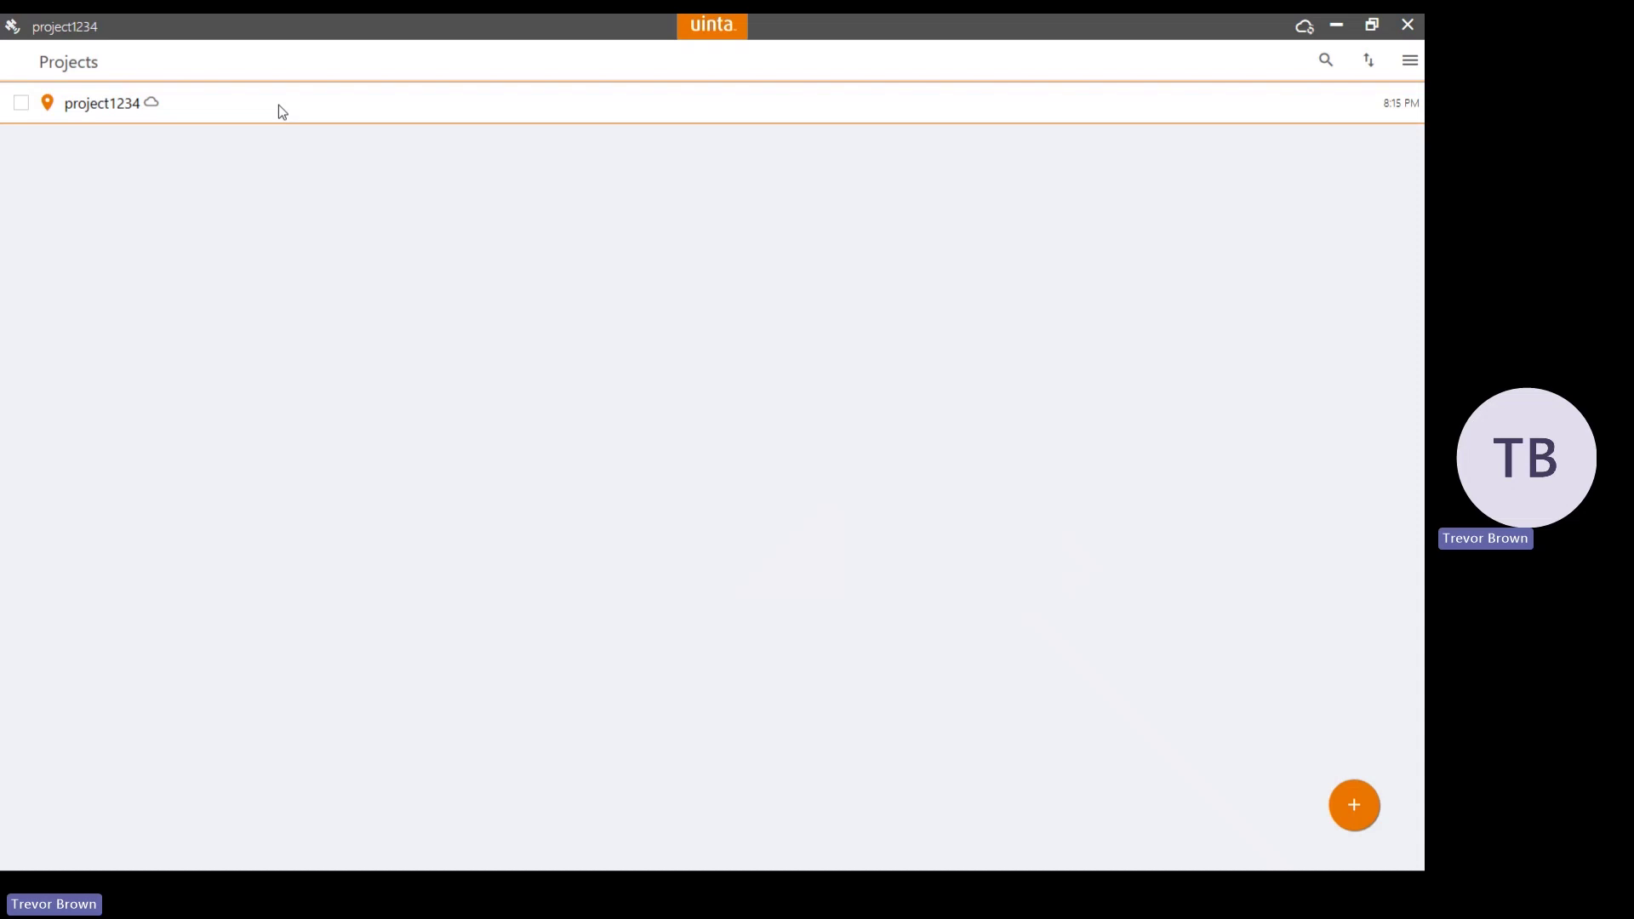
{"action": "left_click", "coordinate": [1303, 25]}
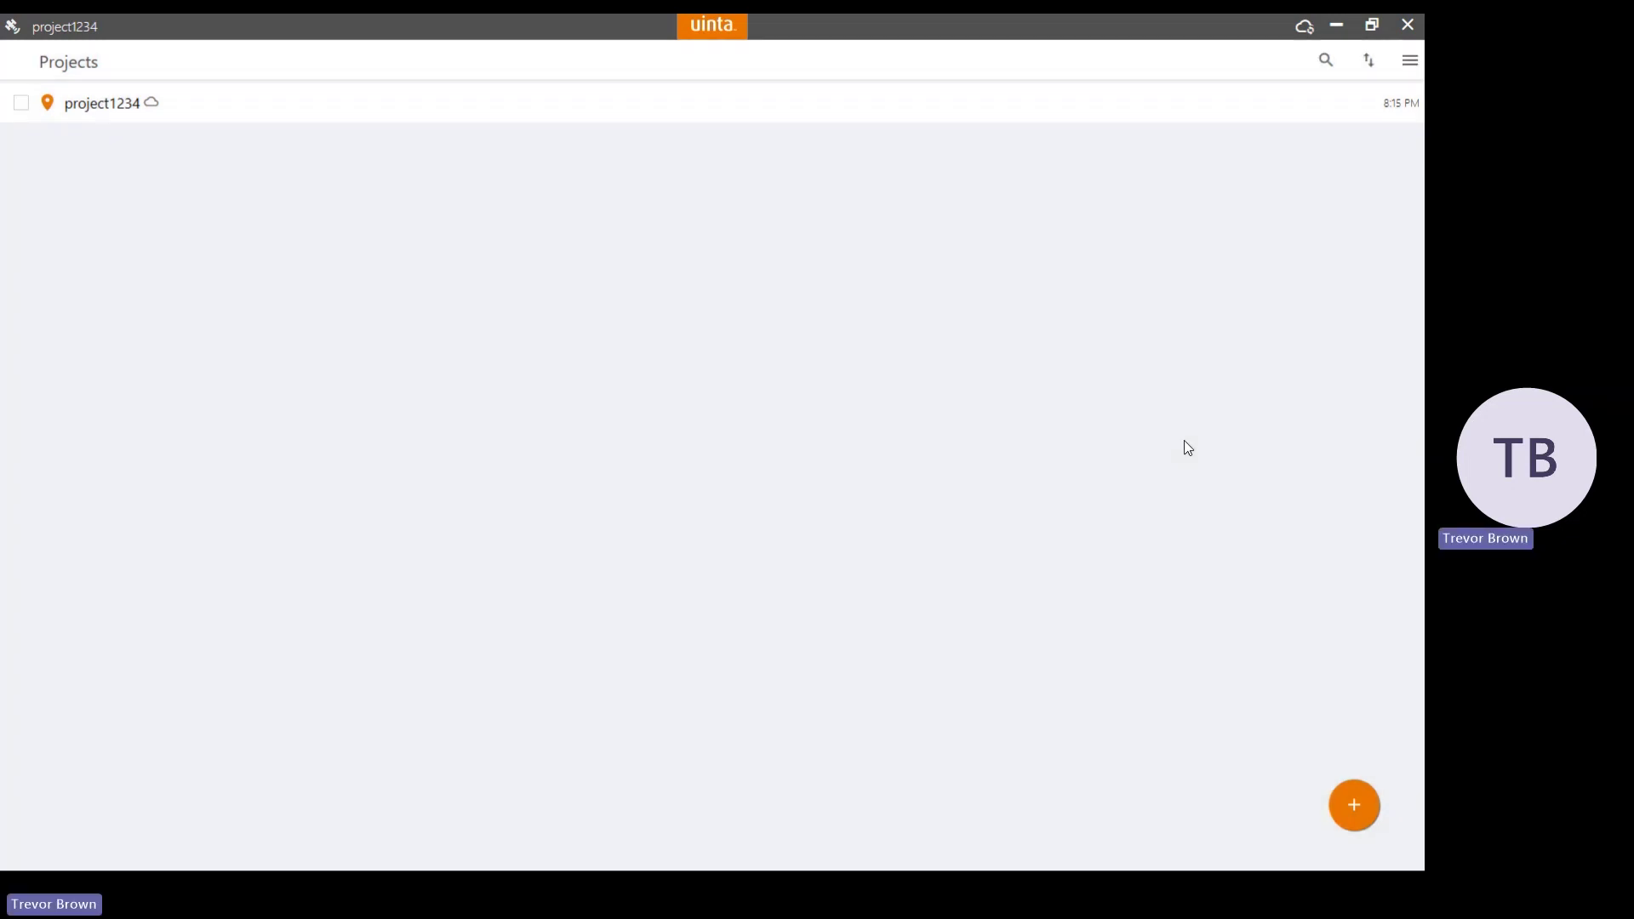
{"action": "left_click", "coordinate": [987, 102]}
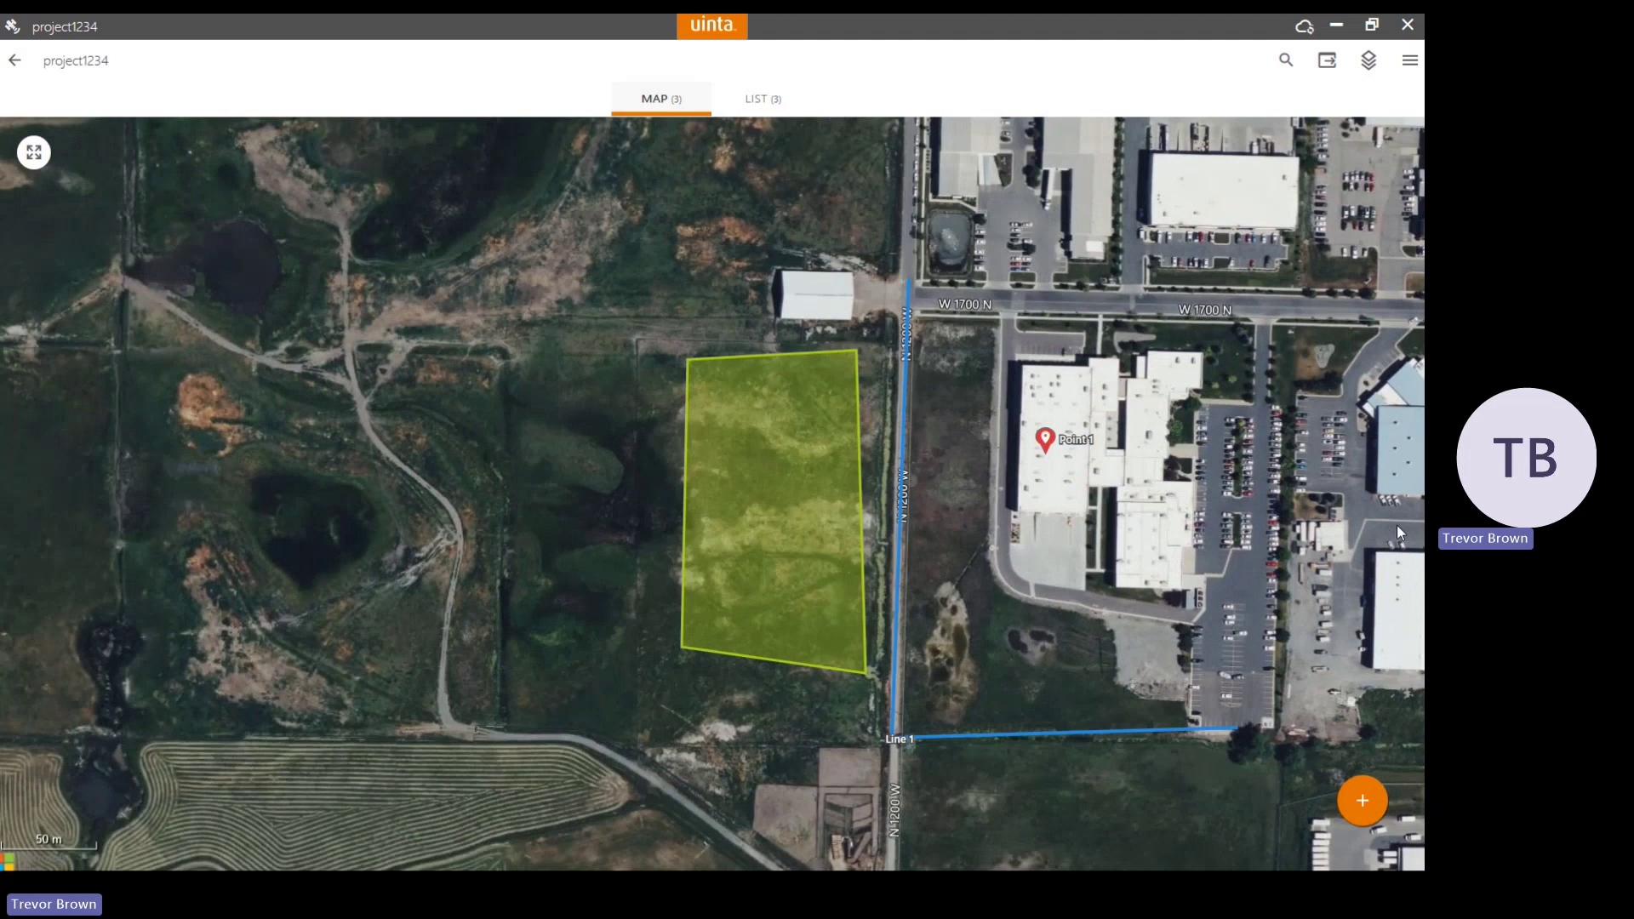
{"action": "key", "text": "alt+Tab"}
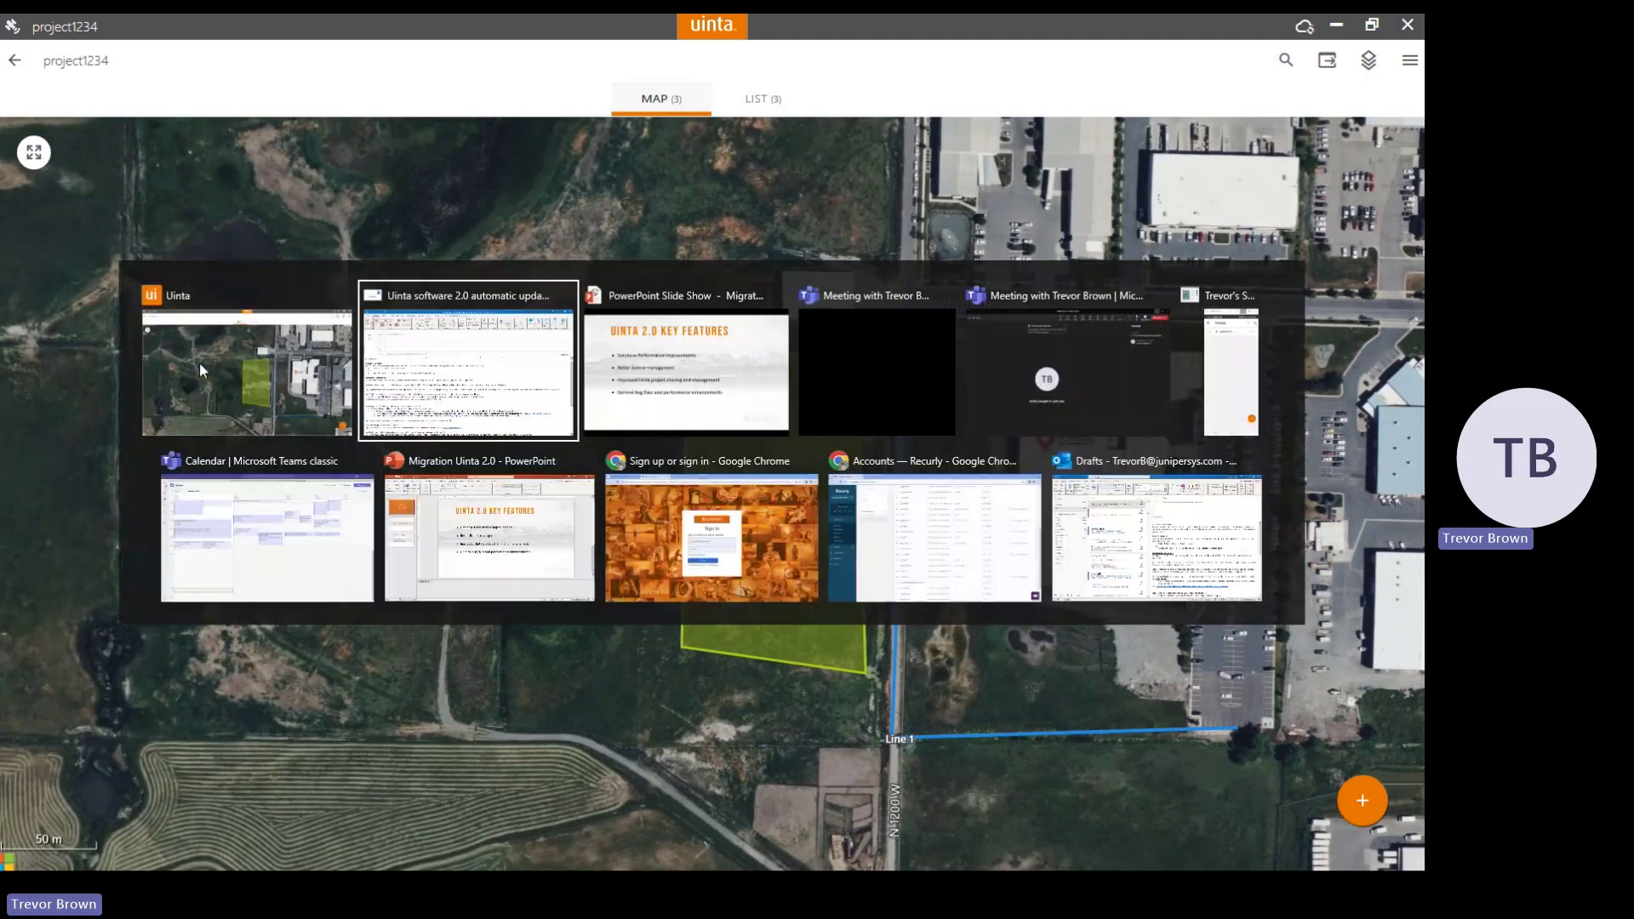
On the phone, open project1234, run Cloud Sync from its ⋮ menu, and return to Projects
{"action": "key", "text": "alt+Tab"}
{"action": "key", "text": "alt+Tab"}
{"action": "key", "text": "alt+Tab"}
{"action": "key", "text": "alt+Tab"}
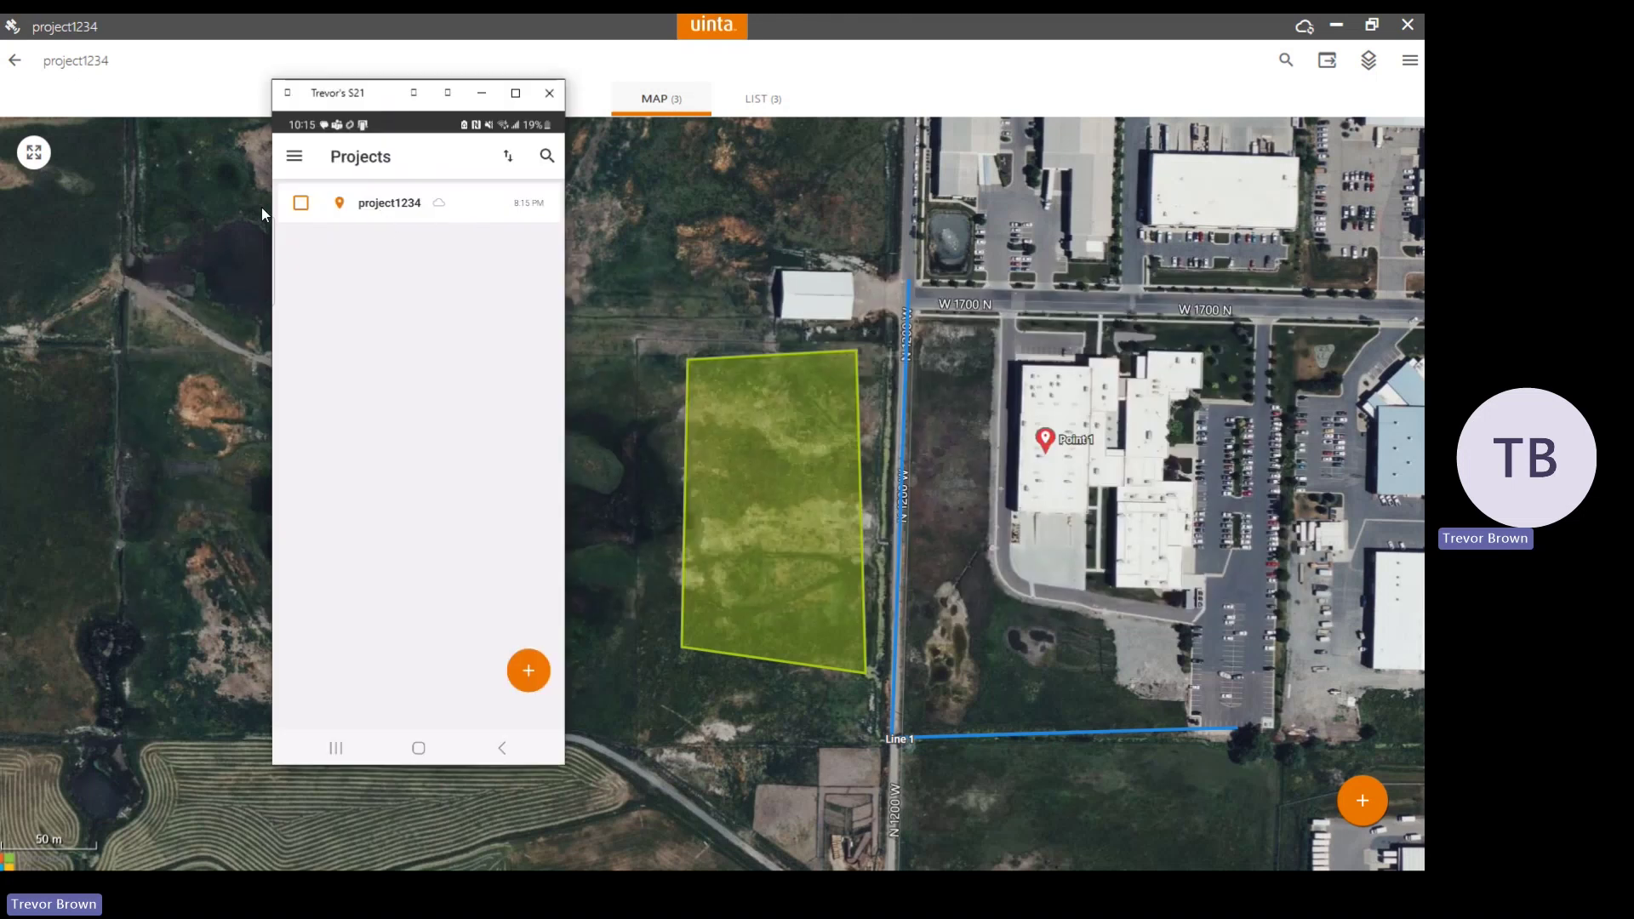
{"action": "left_click", "coordinate": [372, 204]}
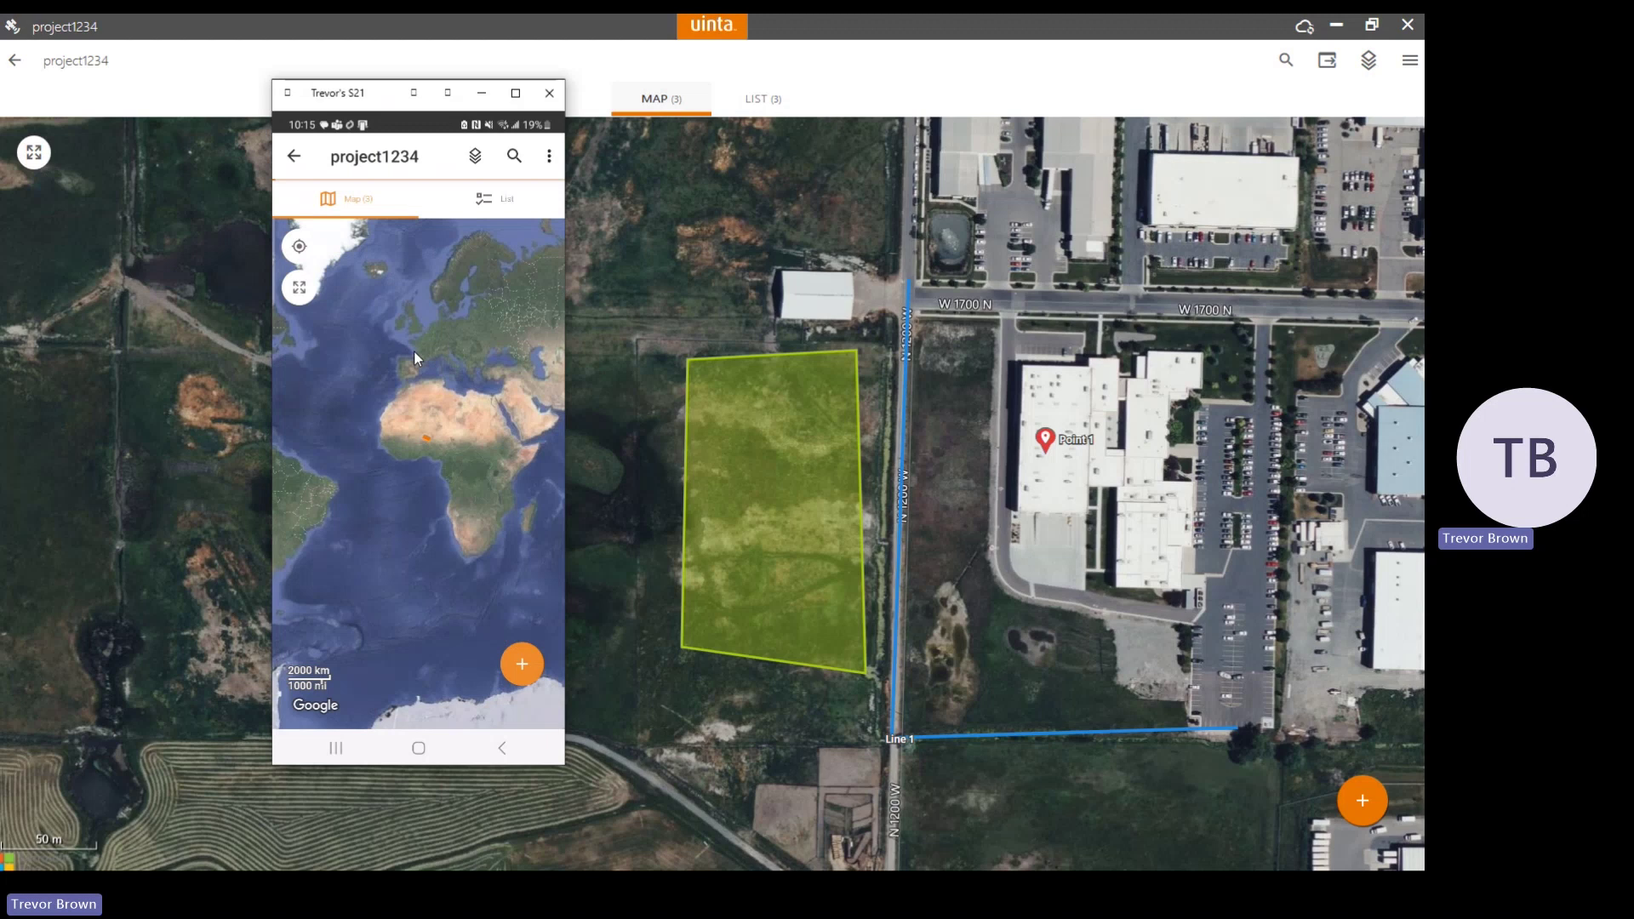
{"action": "left_click", "coordinate": [549, 156]}
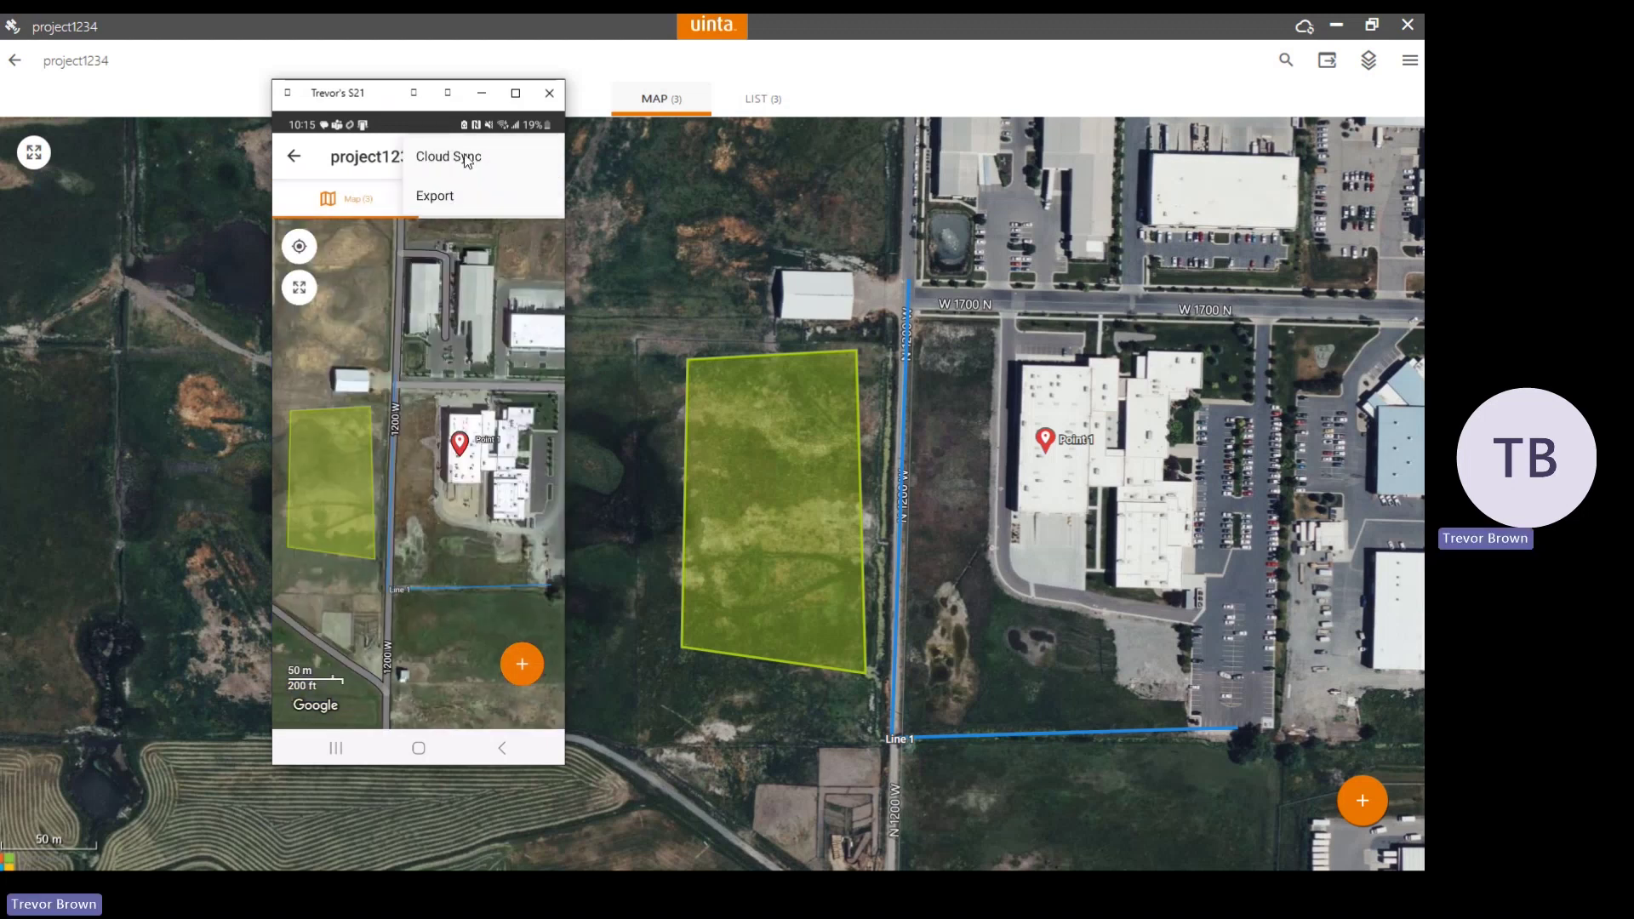
{"action": "left_click", "coordinate": [468, 156]}
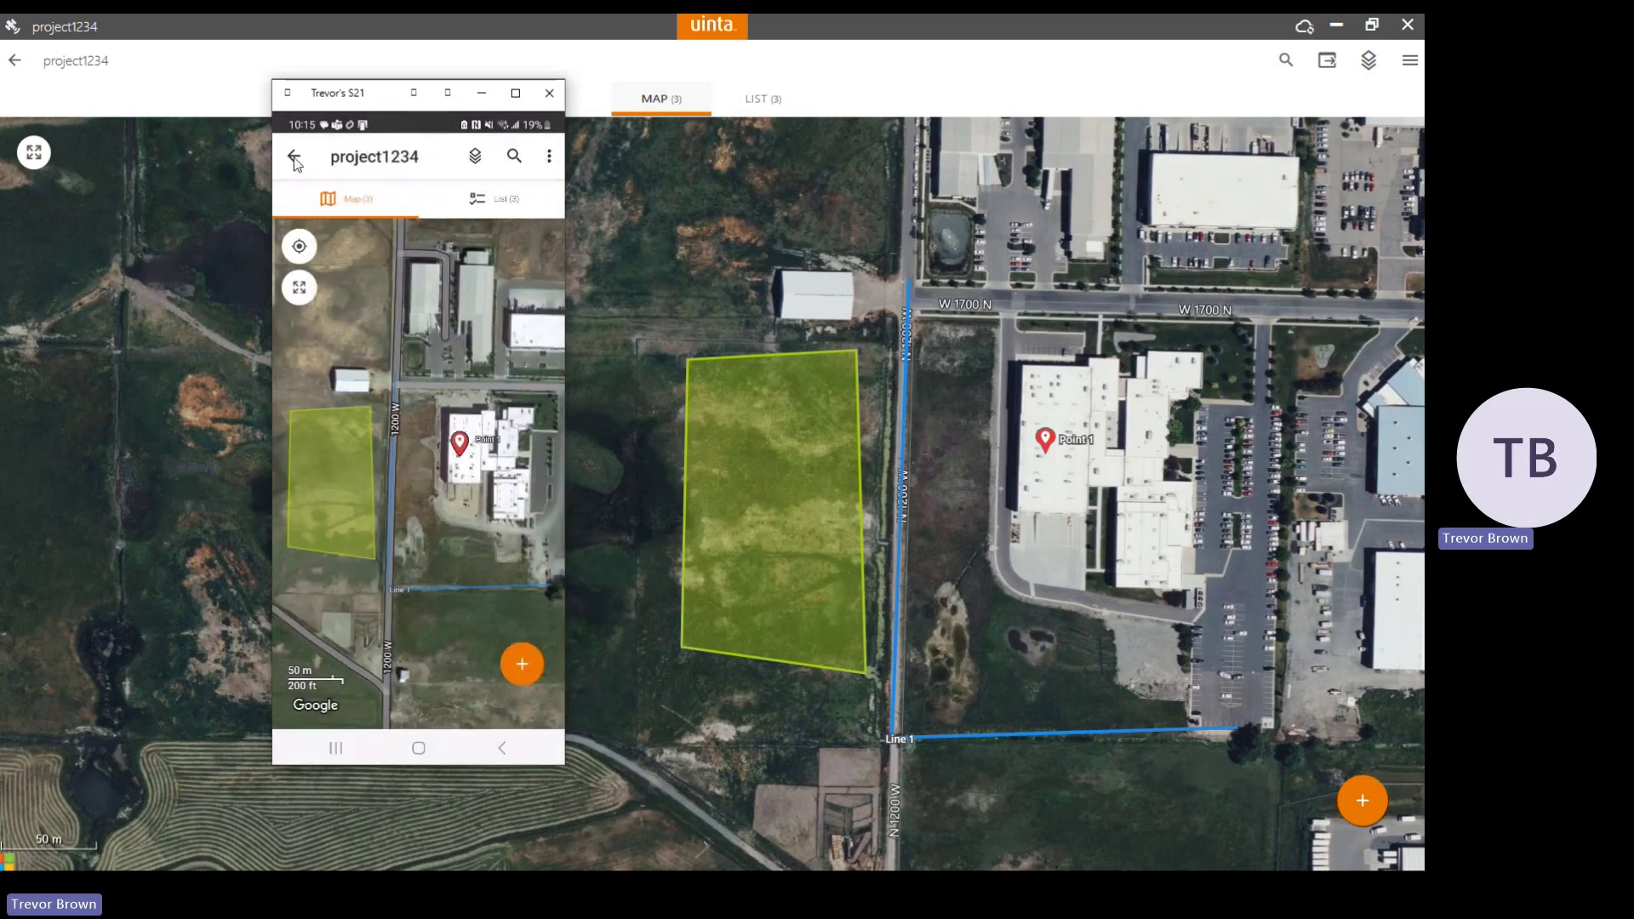
{"action": "left_click", "coordinate": [294, 158]}
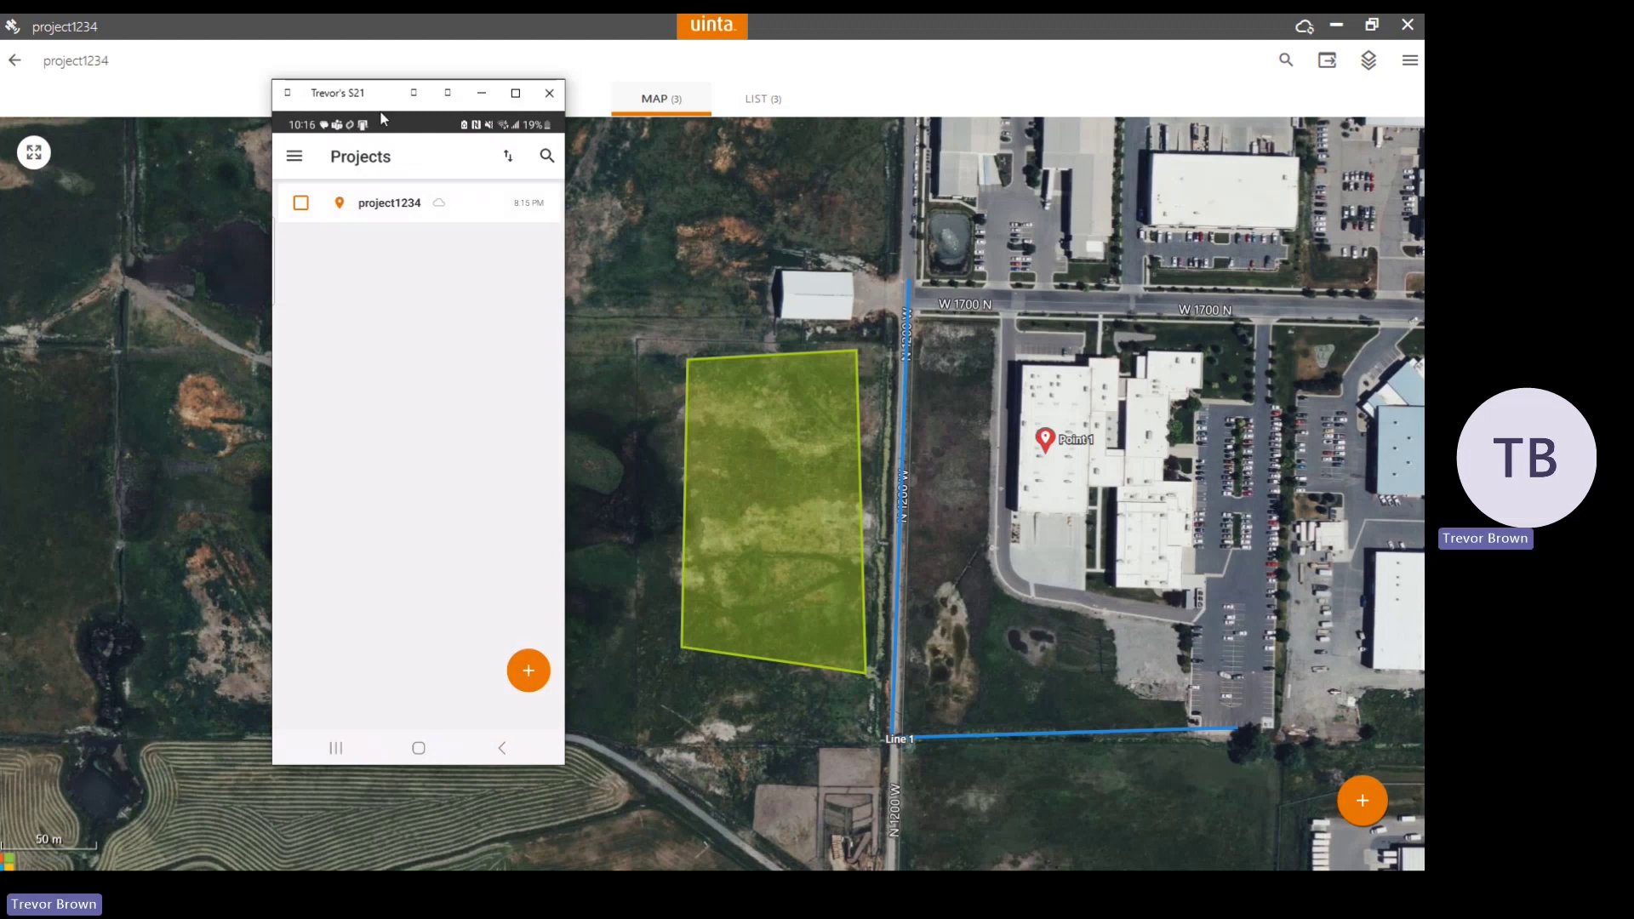
Bring the Uinta 2.0 update email forward with its Step 3 licensing link in view
{"action": "key", "text": "alt+Tab"}
{"action": "key", "text": "alt+Tab"}
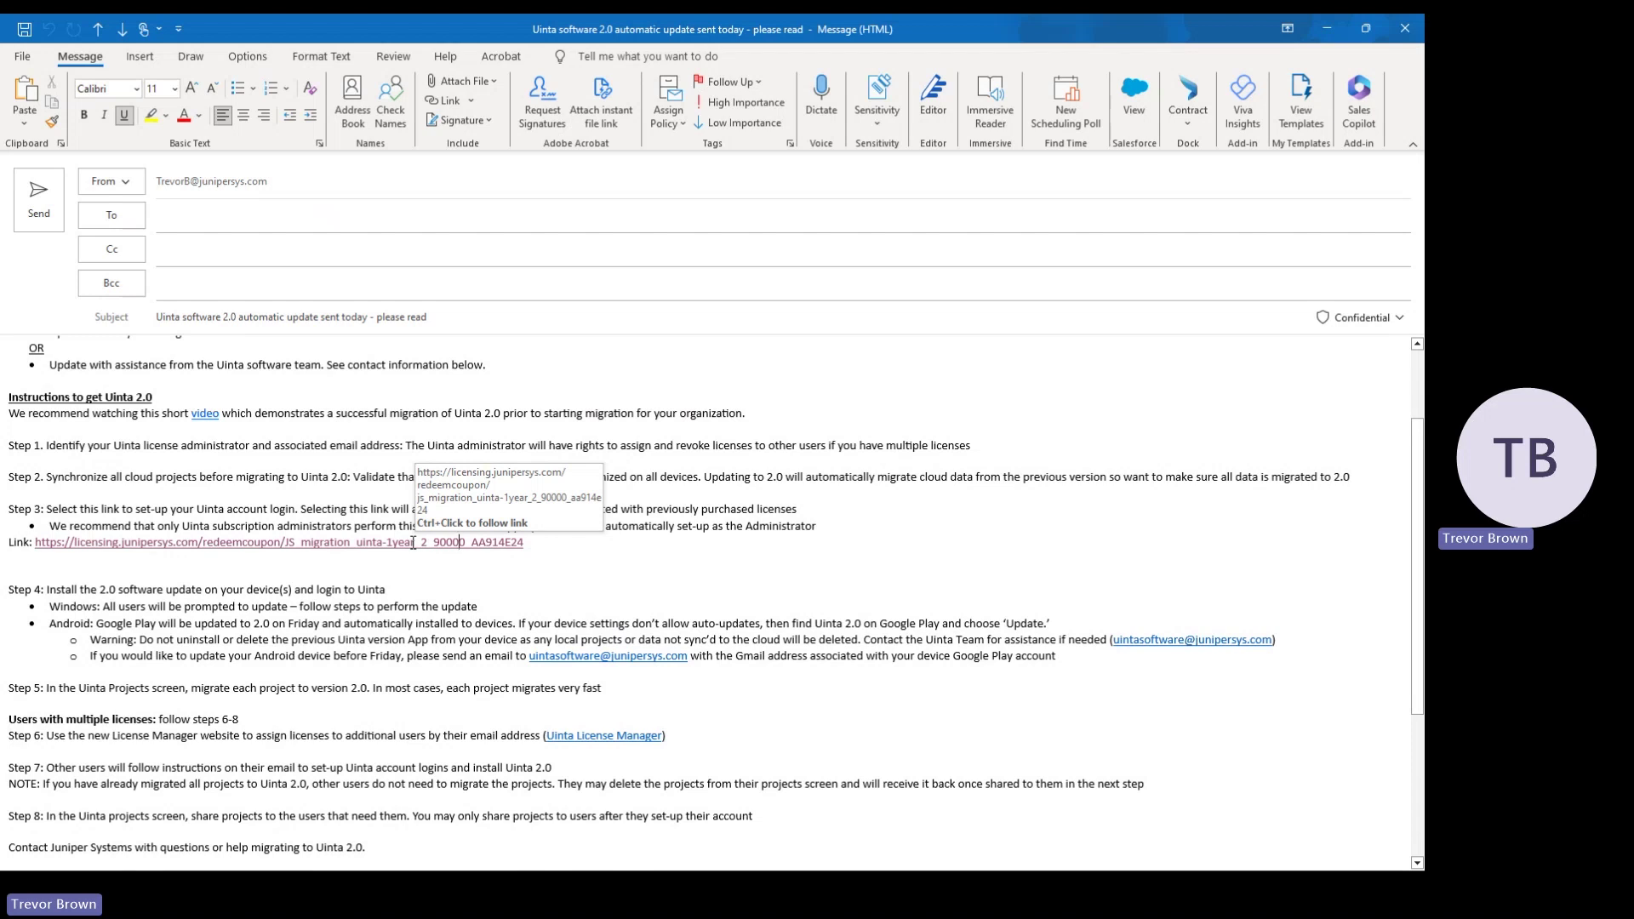
Open the Step 3 account-setup link in a maximized Chrome, back out of signup, and sign in
{"action": "left_click", "coordinate": [412, 542], "text": "ctrl"}
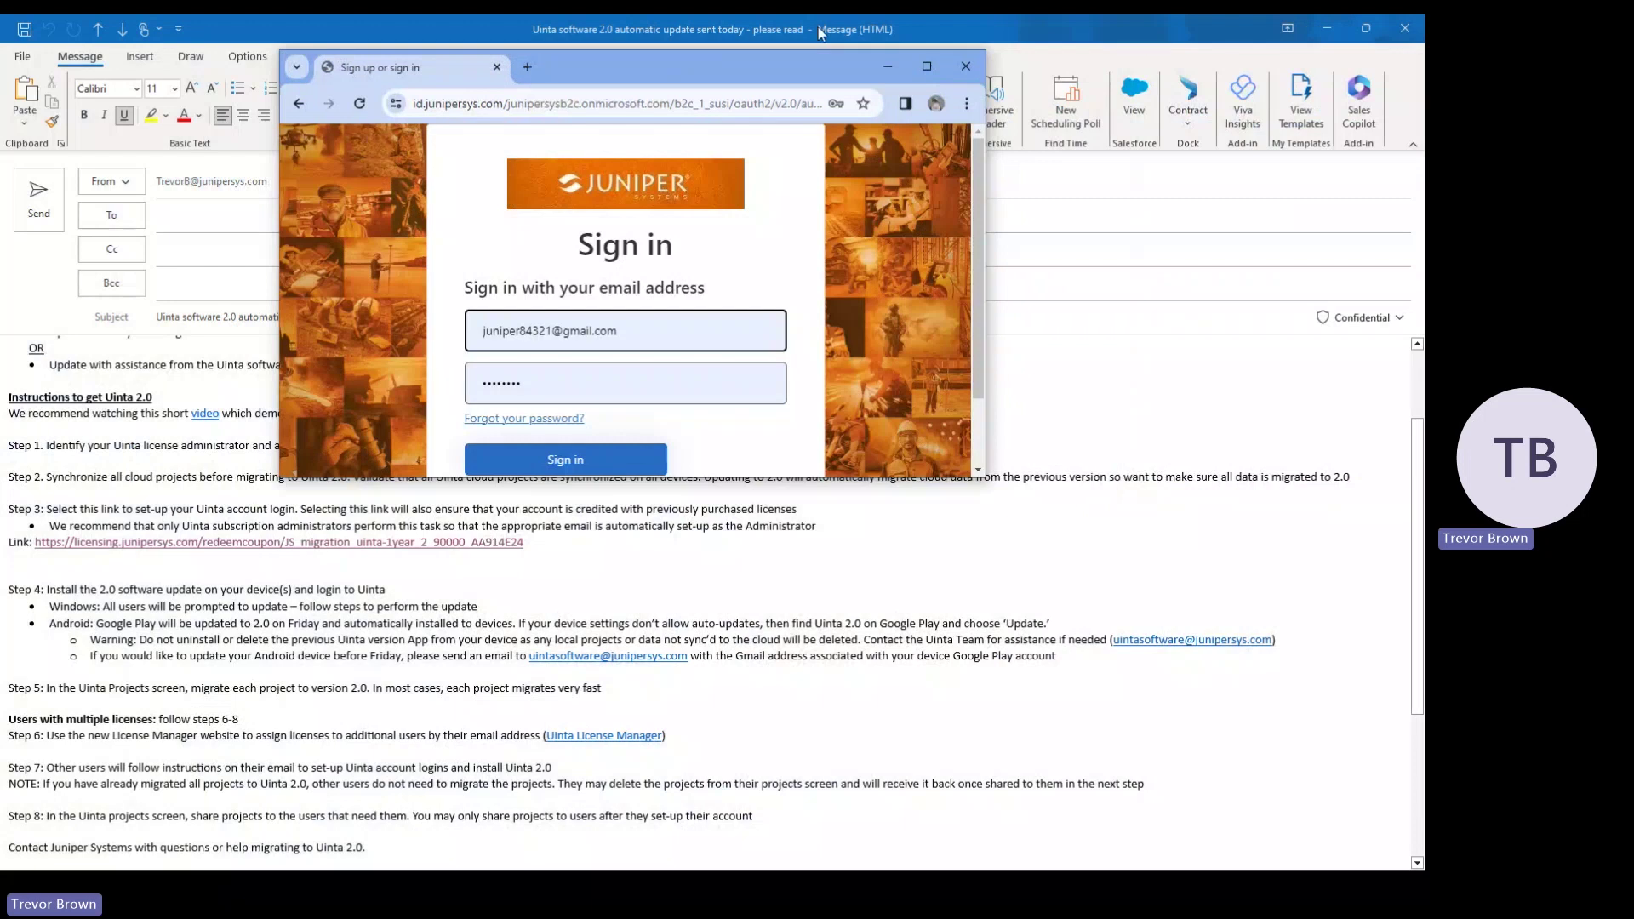
{"action": "left_click", "coordinate": [922, 70]}
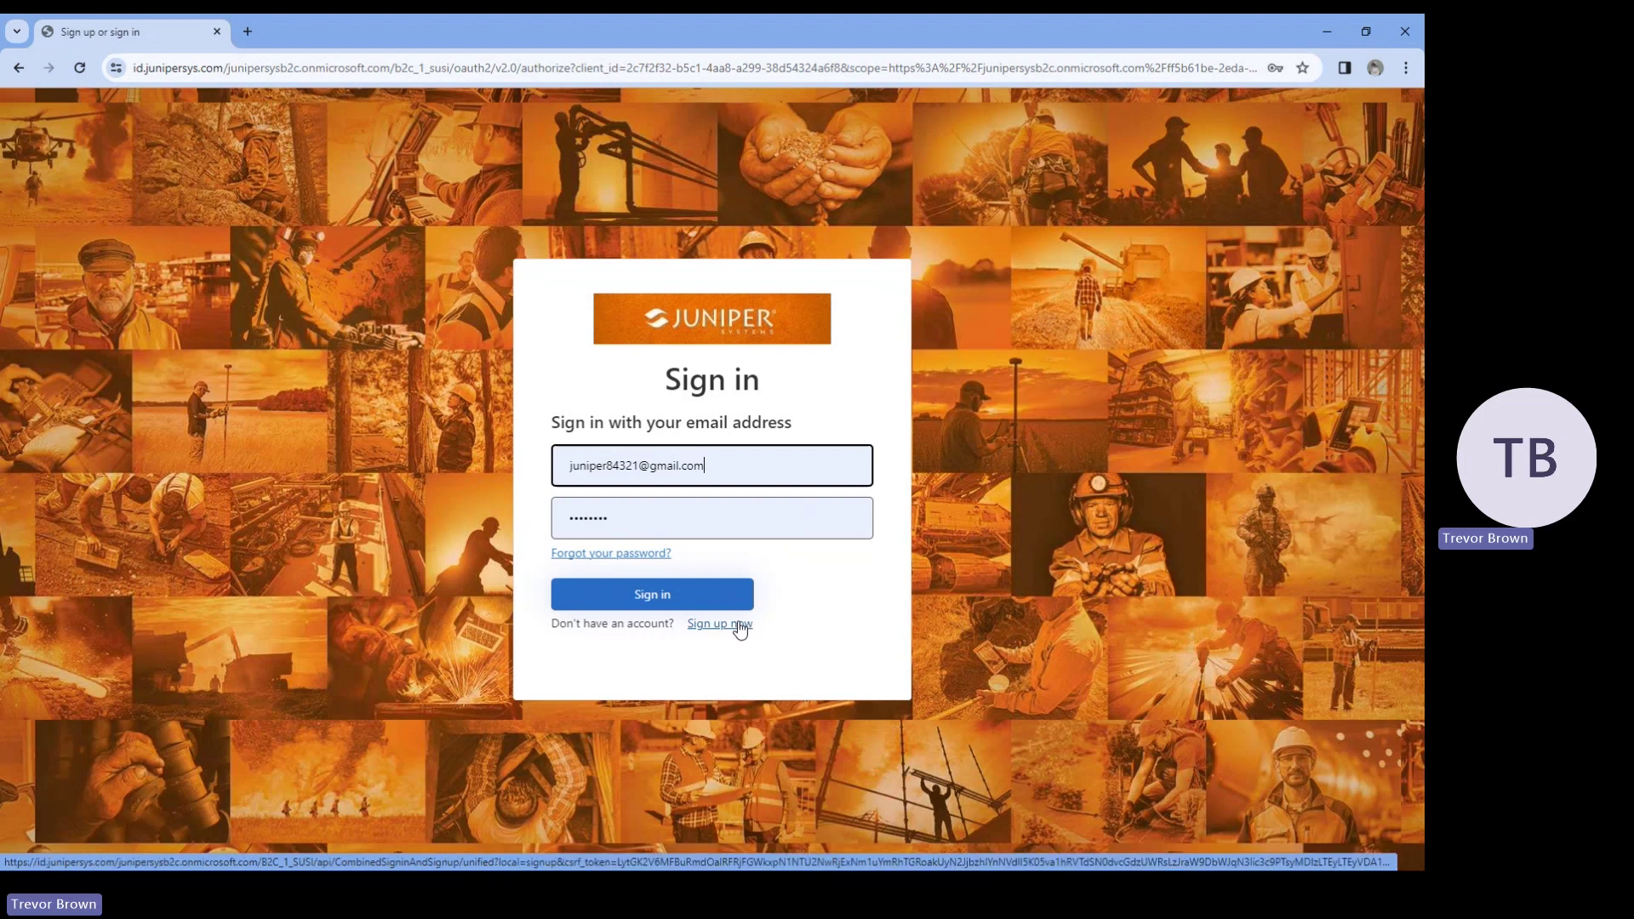
{"action": "left_click", "coordinate": [739, 626]}
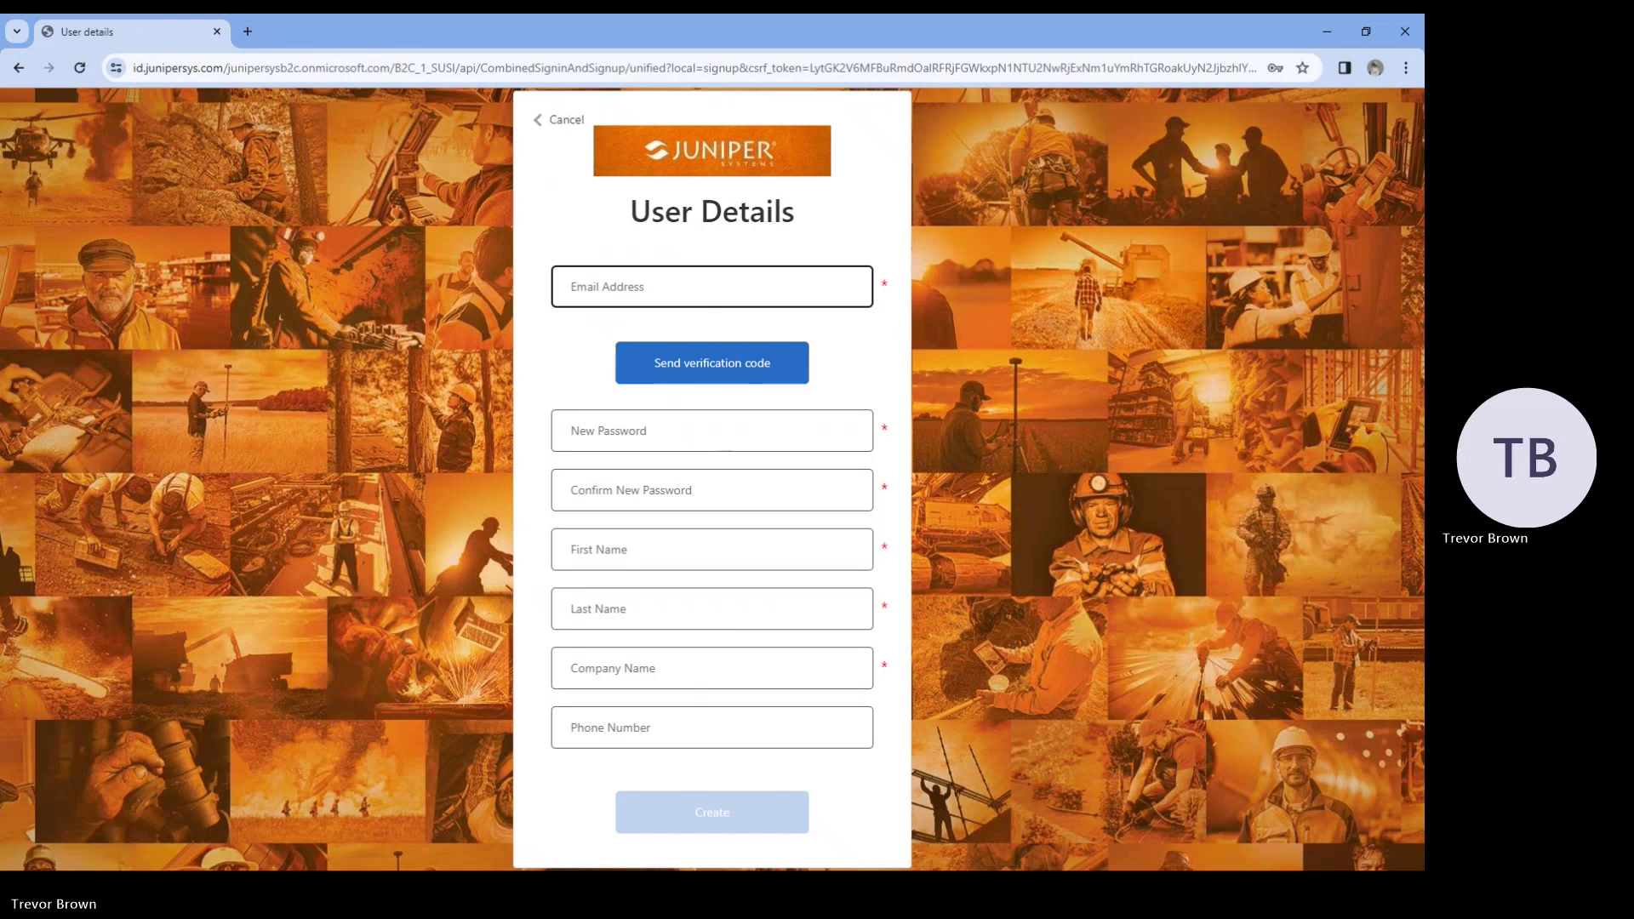
{"action": "left_click", "coordinate": [558, 120]}
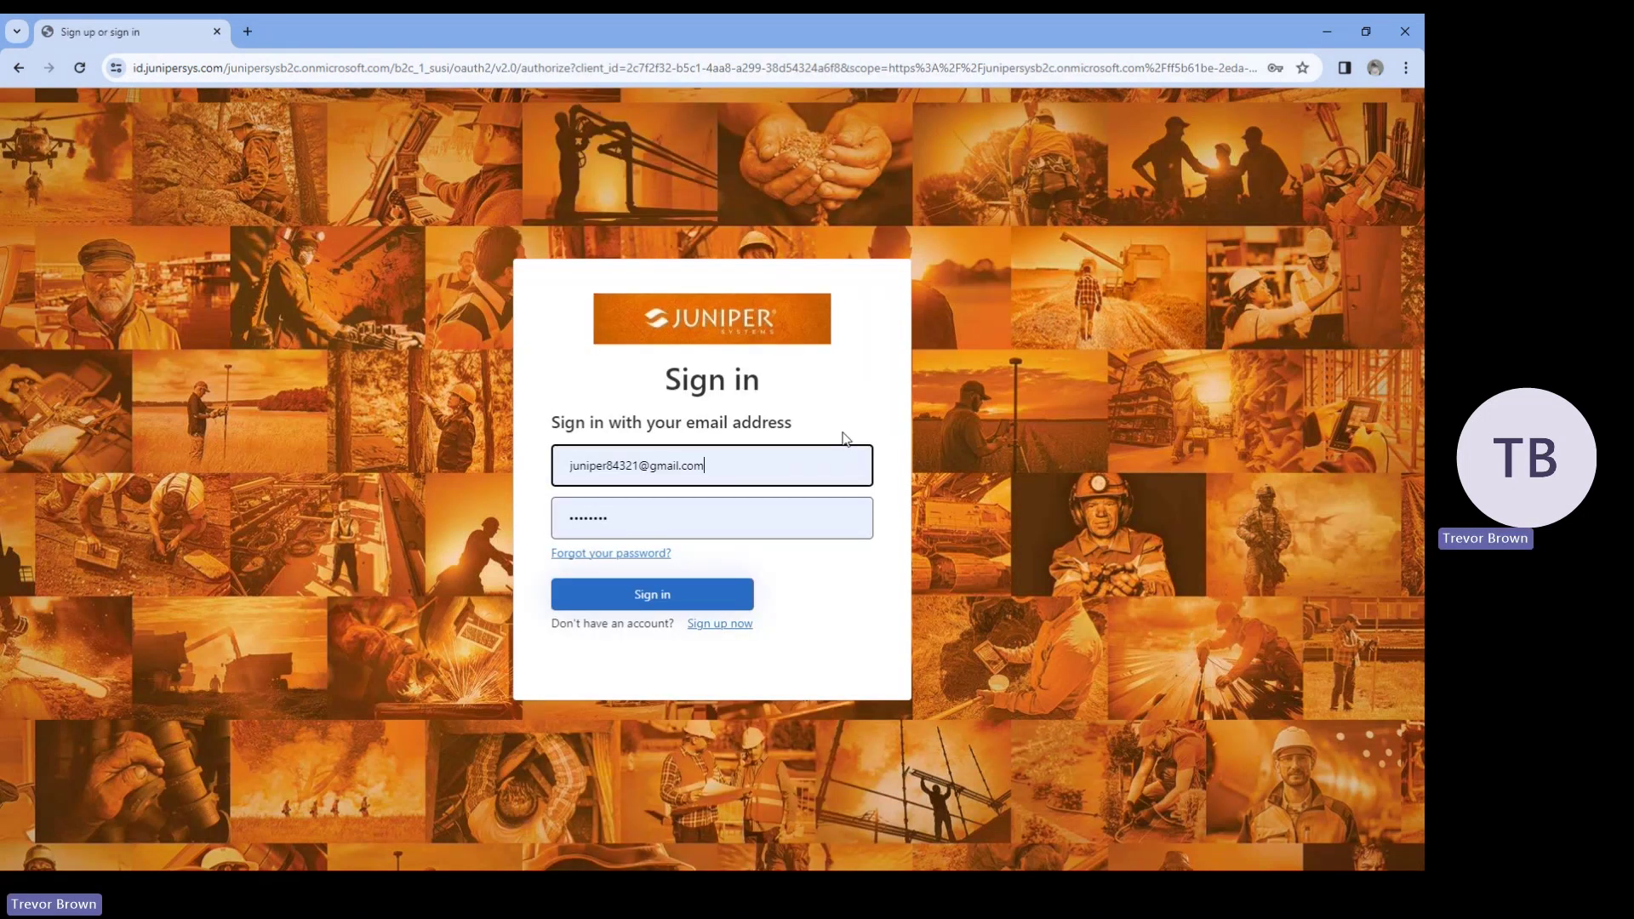
{"action": "left_click", "coordinate": [719, 606]}
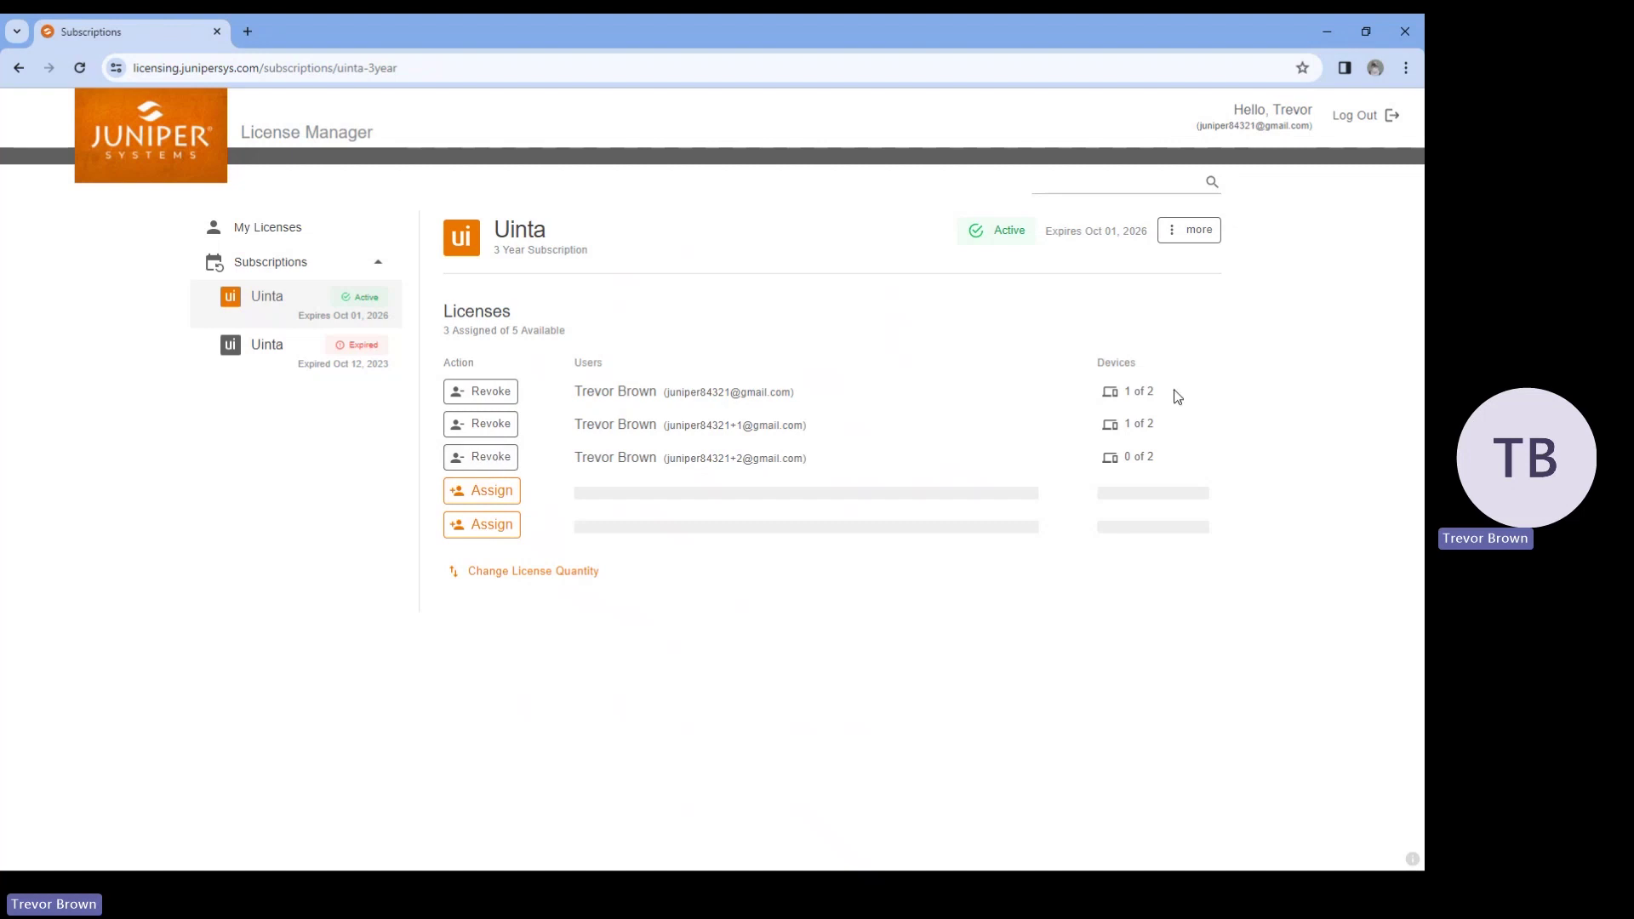
Check the first license's device (one Android, last used Dec 11, 2023), then return to the email
{"action": "left_click", "coordinate": [1144, 396]}
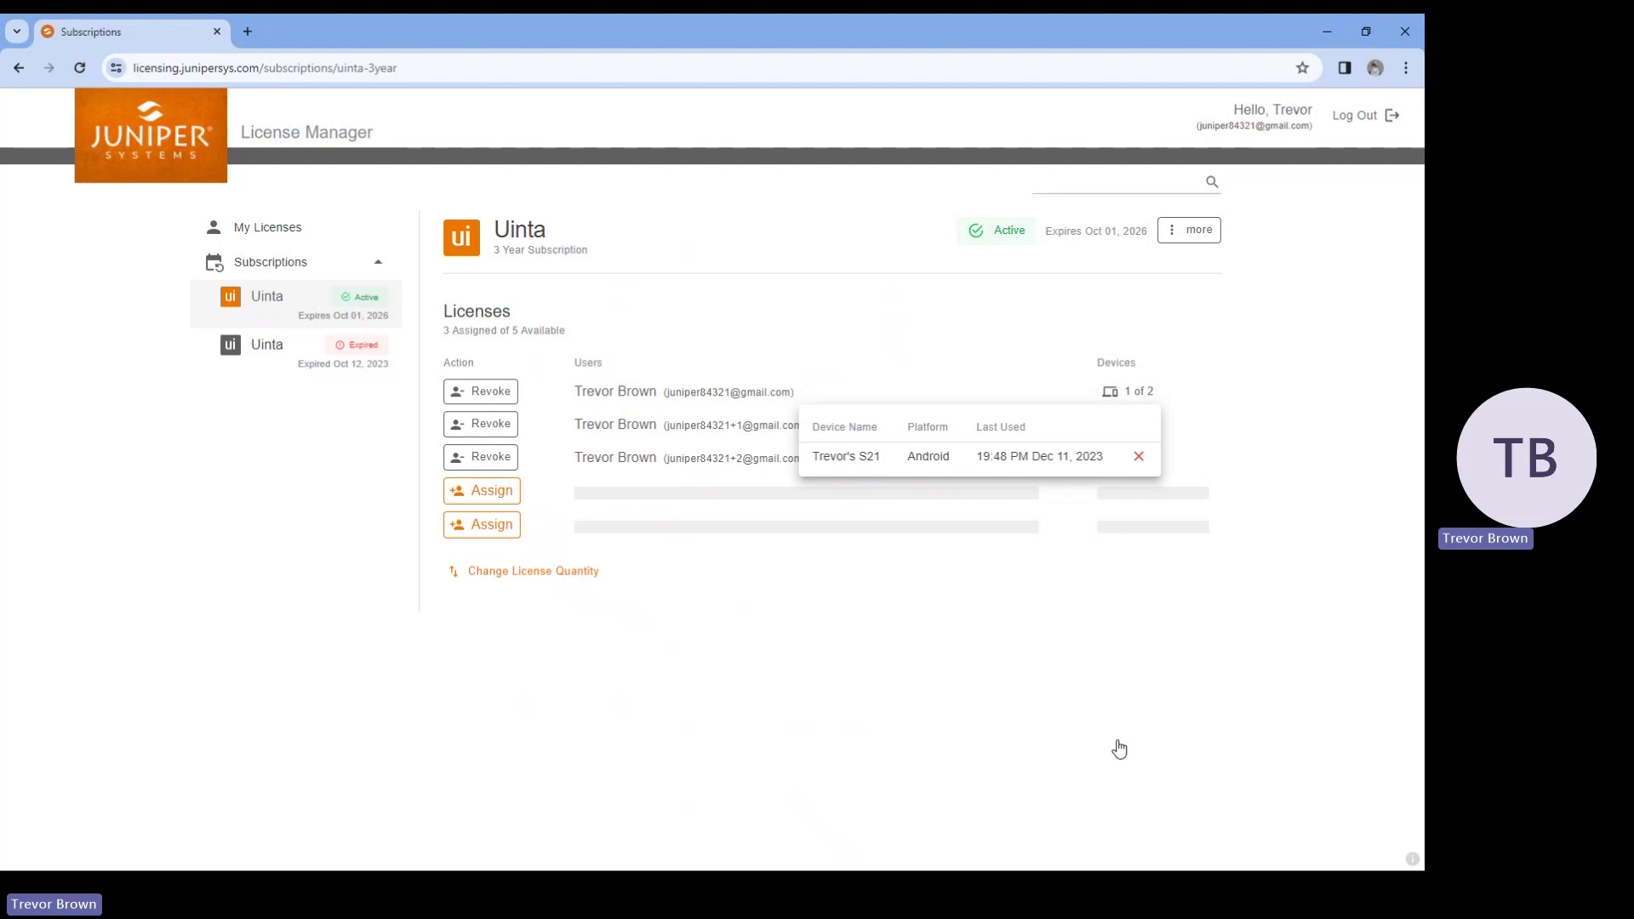
{"action": "key", "text": "alt+Tab"}
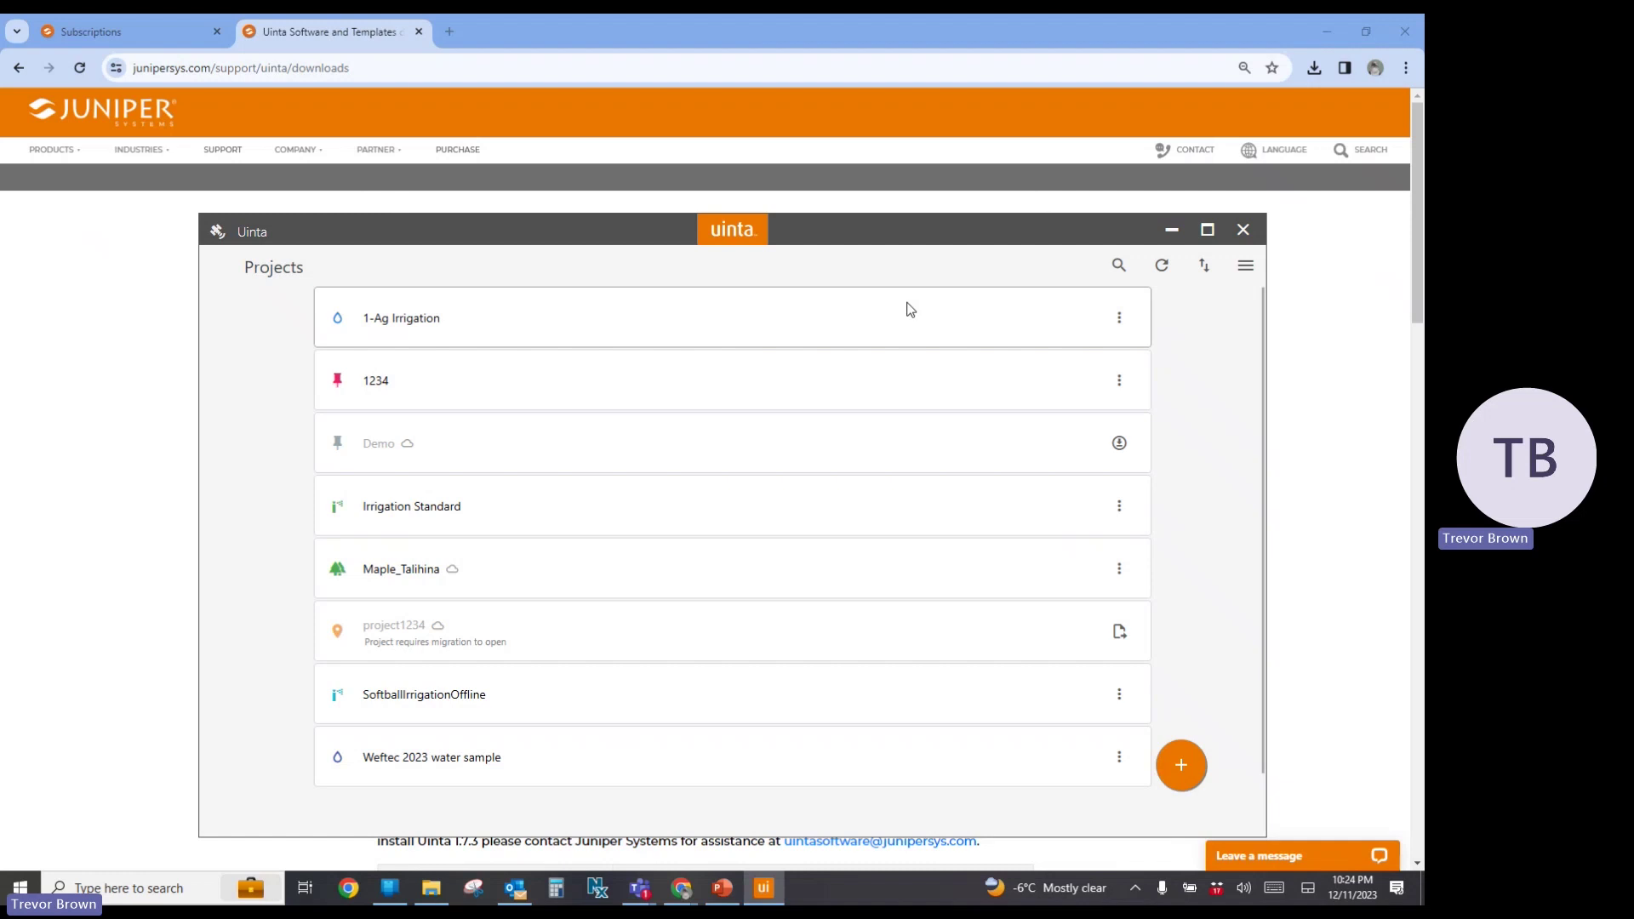
Maximize the Uinta 2.0 window, then return to the update email and scroll its instructions
{"action": "left_click", "coordinate": [1207, 230]}
{"action": "key", "text": "alt+Tab"}
{"action": "scroll", "coordinate": [119, 627], "scroll_direction": "down", "scroll_amount": 3}
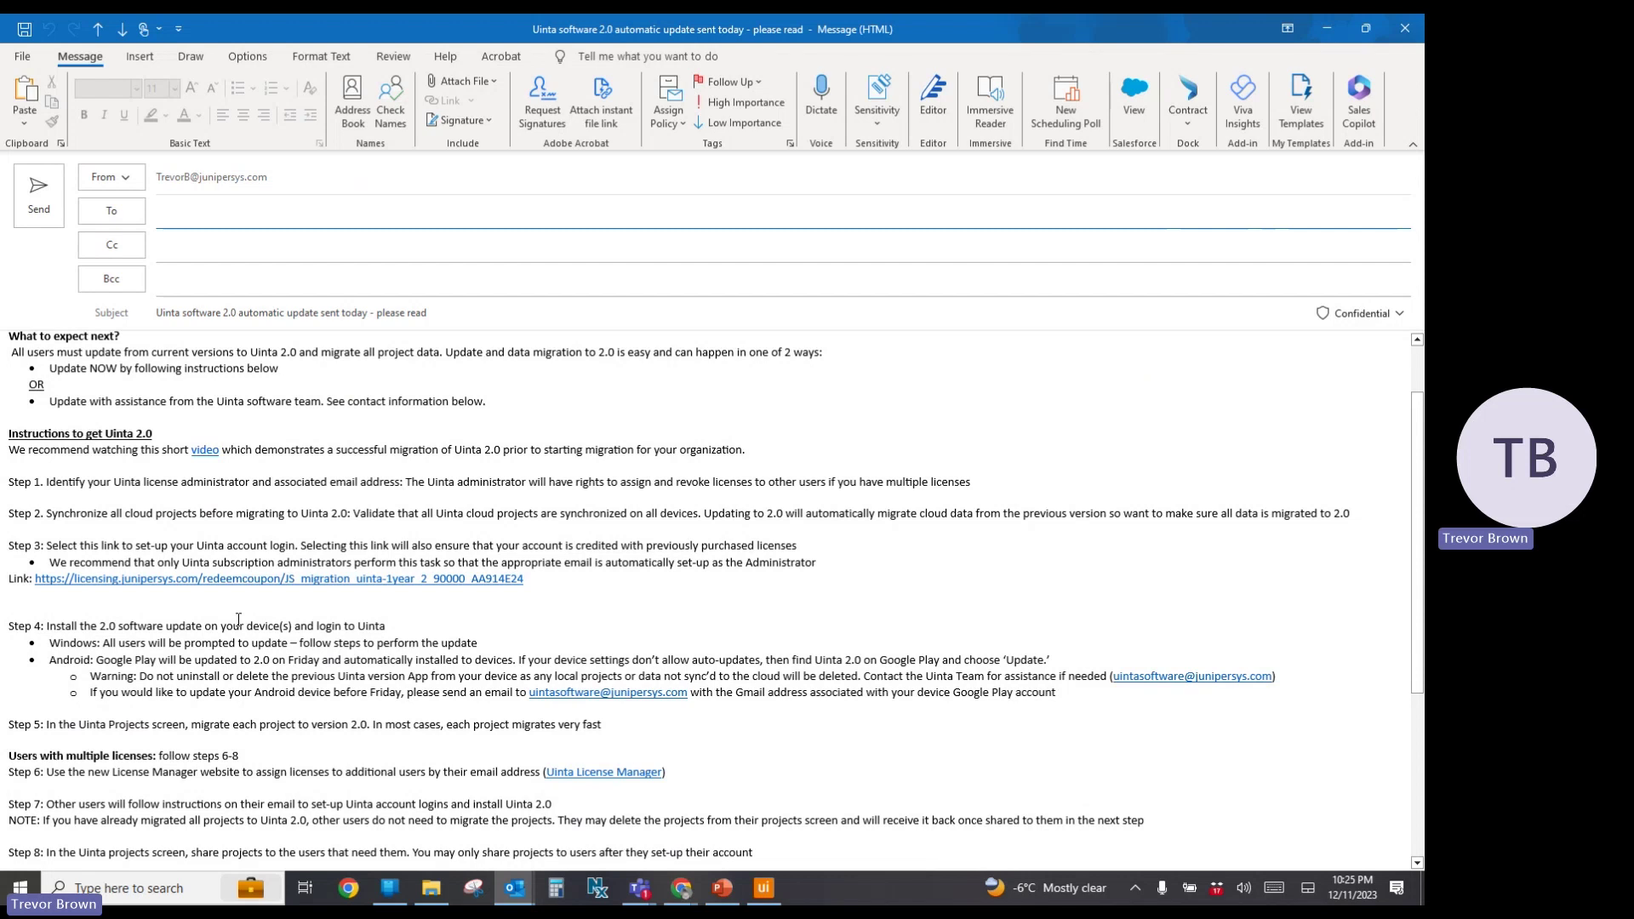
Scroll further down the update email's migration instructions
{"action": "scroll", "coordinate": [239, 620], "scroll_direction": "down", "scroll_amount": 2}
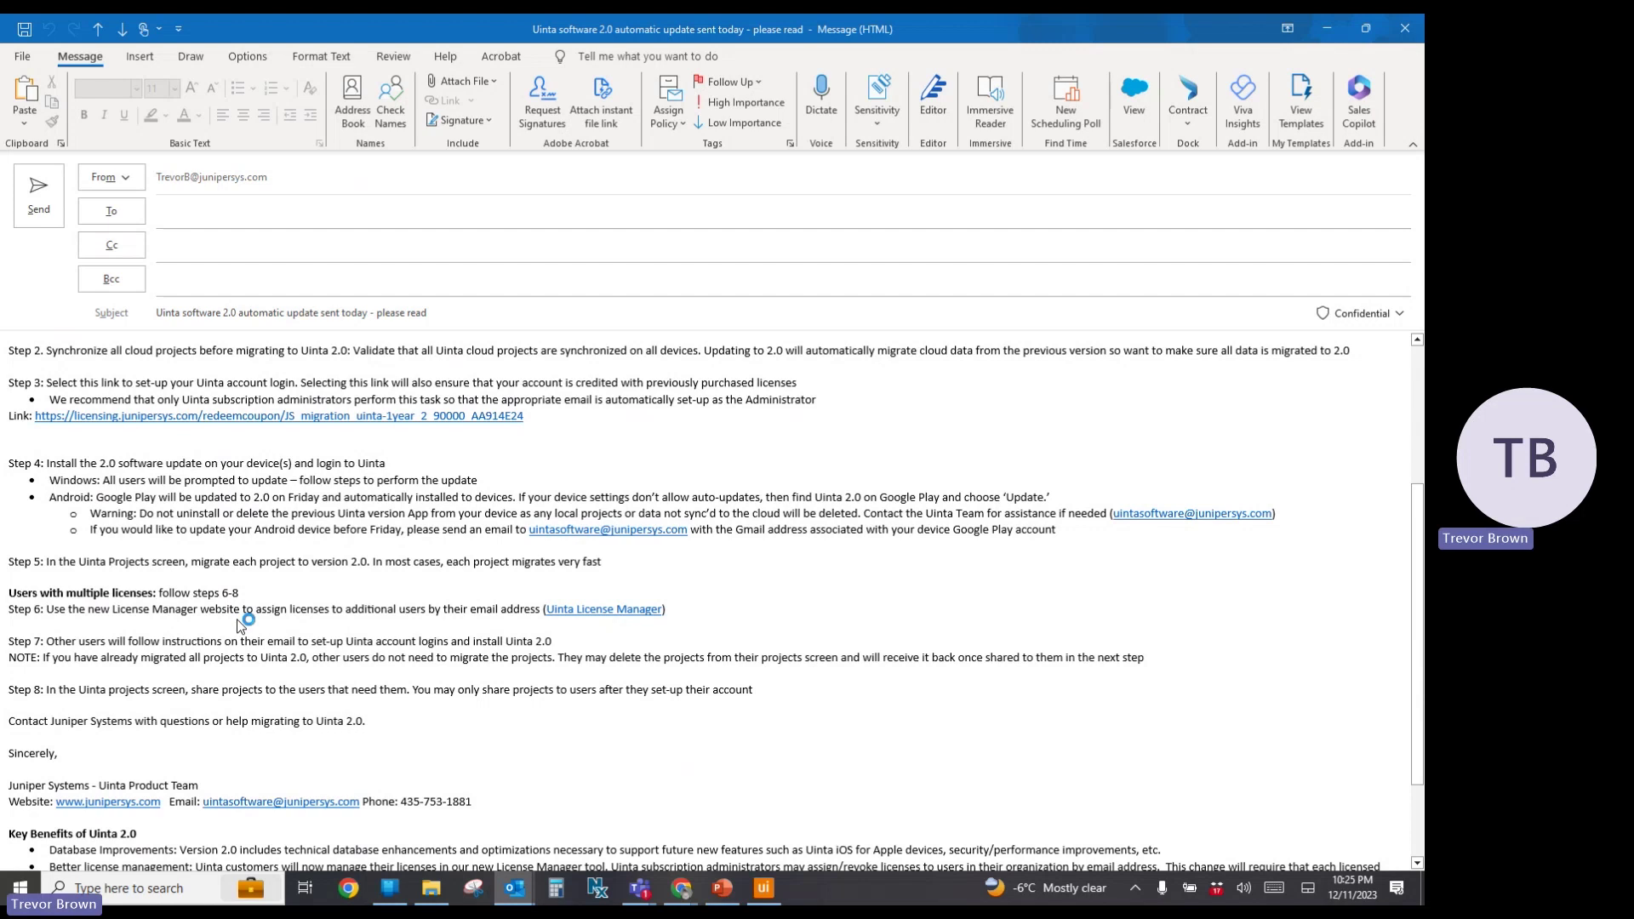
Switch from the step 5 slide back to Uinta's Projects list
{"action": "key", "text": "alt+Tab"}
{"action": "key", "text": "alt+Tab"}
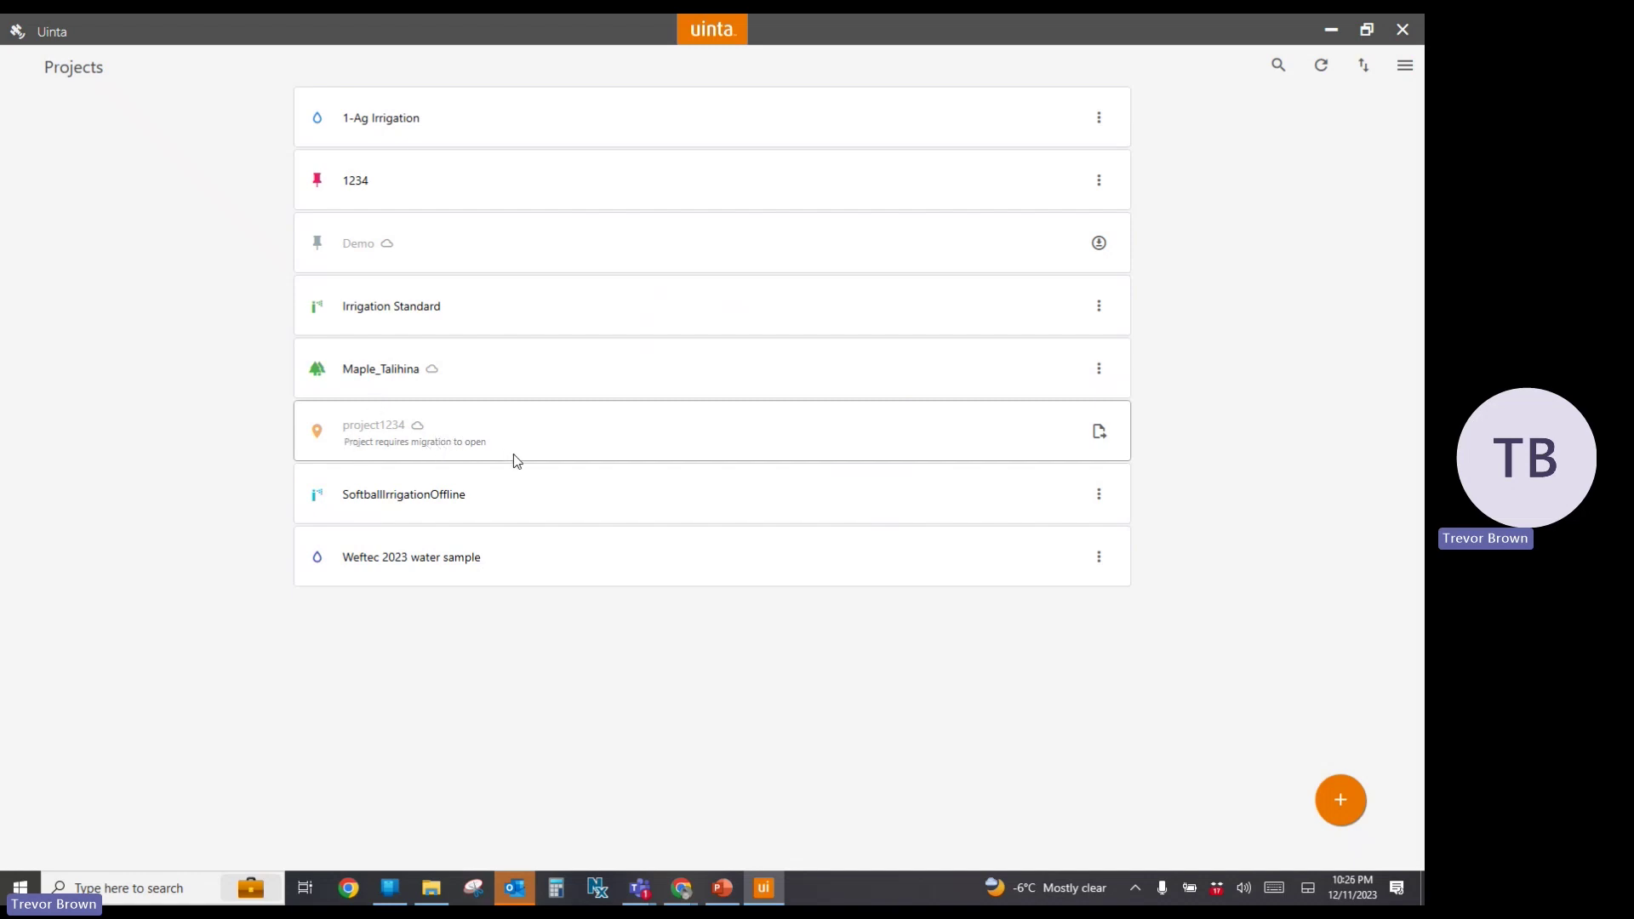
Open project1234's migration options and choose Migrate project
{"action": "mouse_move", "coordinate": [516, 890]}
{"action": "left_click", "coordinate": [1100, 432]}
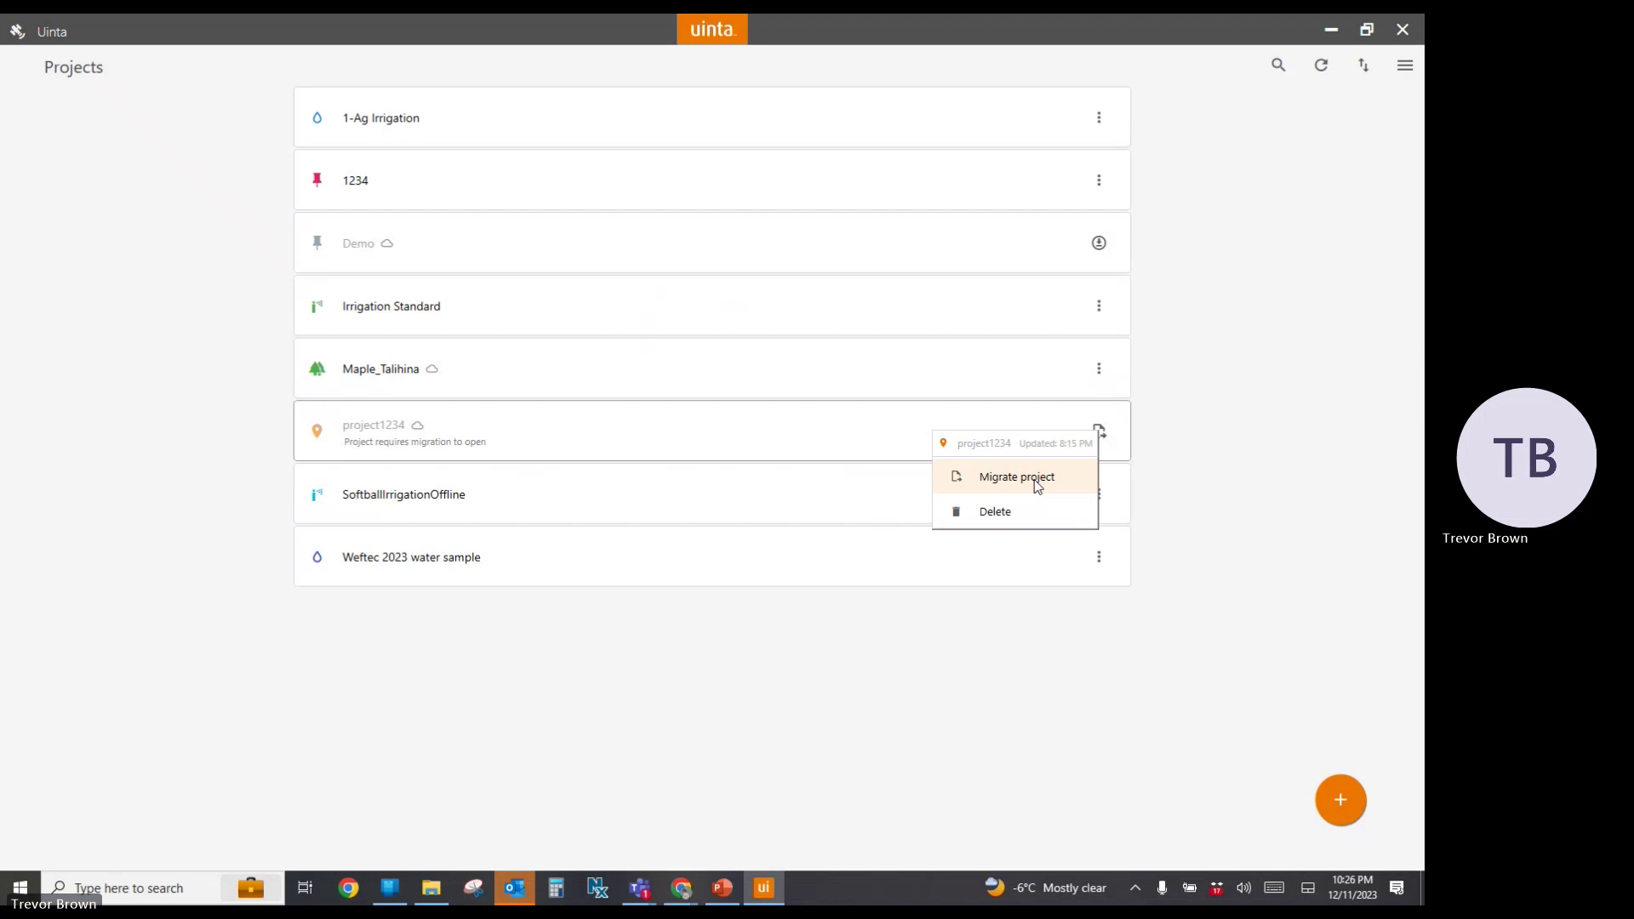
{"action": "left_click", "coordinate": [1037, 484]}
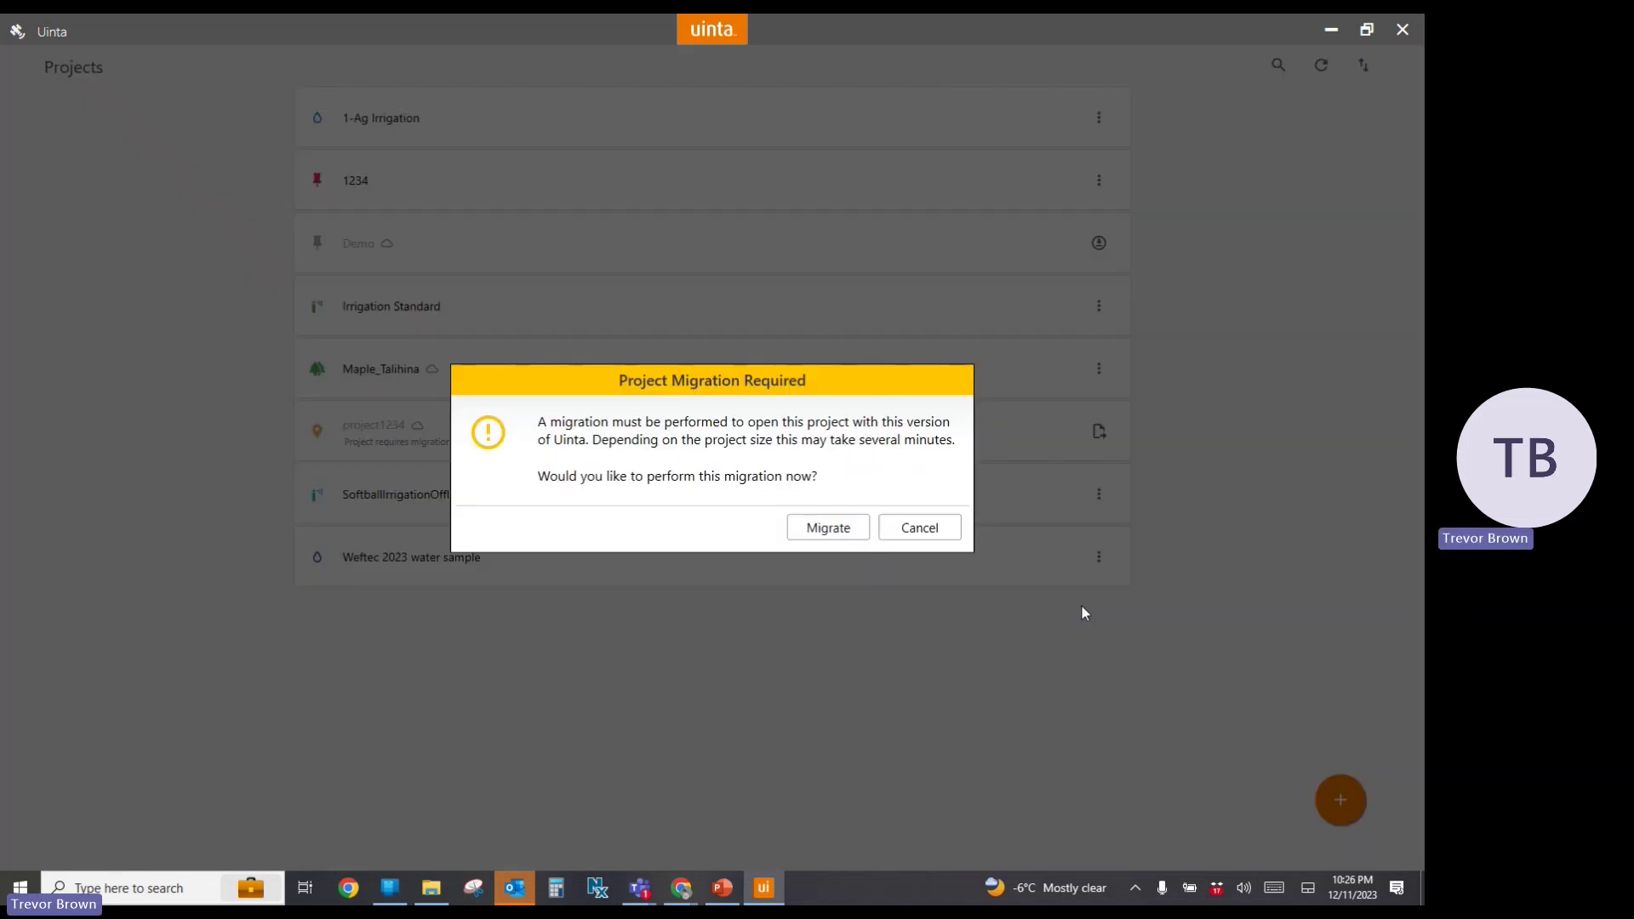
Migrate project1234, push it to the cloud, and close the Manage Project Access settings
{"action": "left_click", "coordinate": [833, 537]}
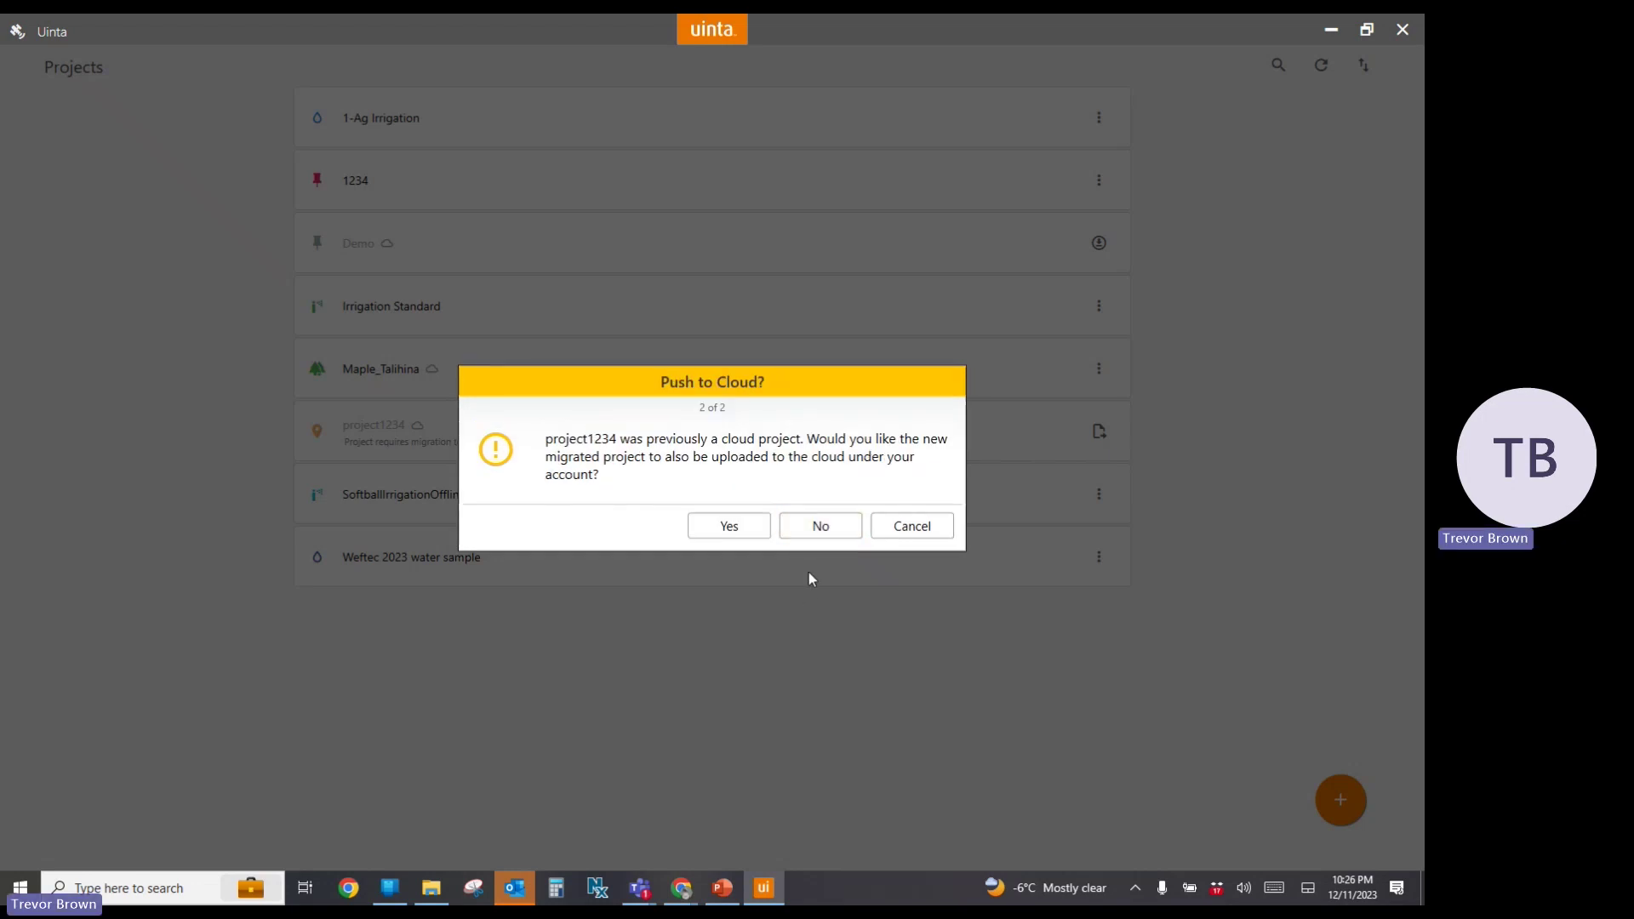
{"action": "left_click", "coordinate": [732, 525]}
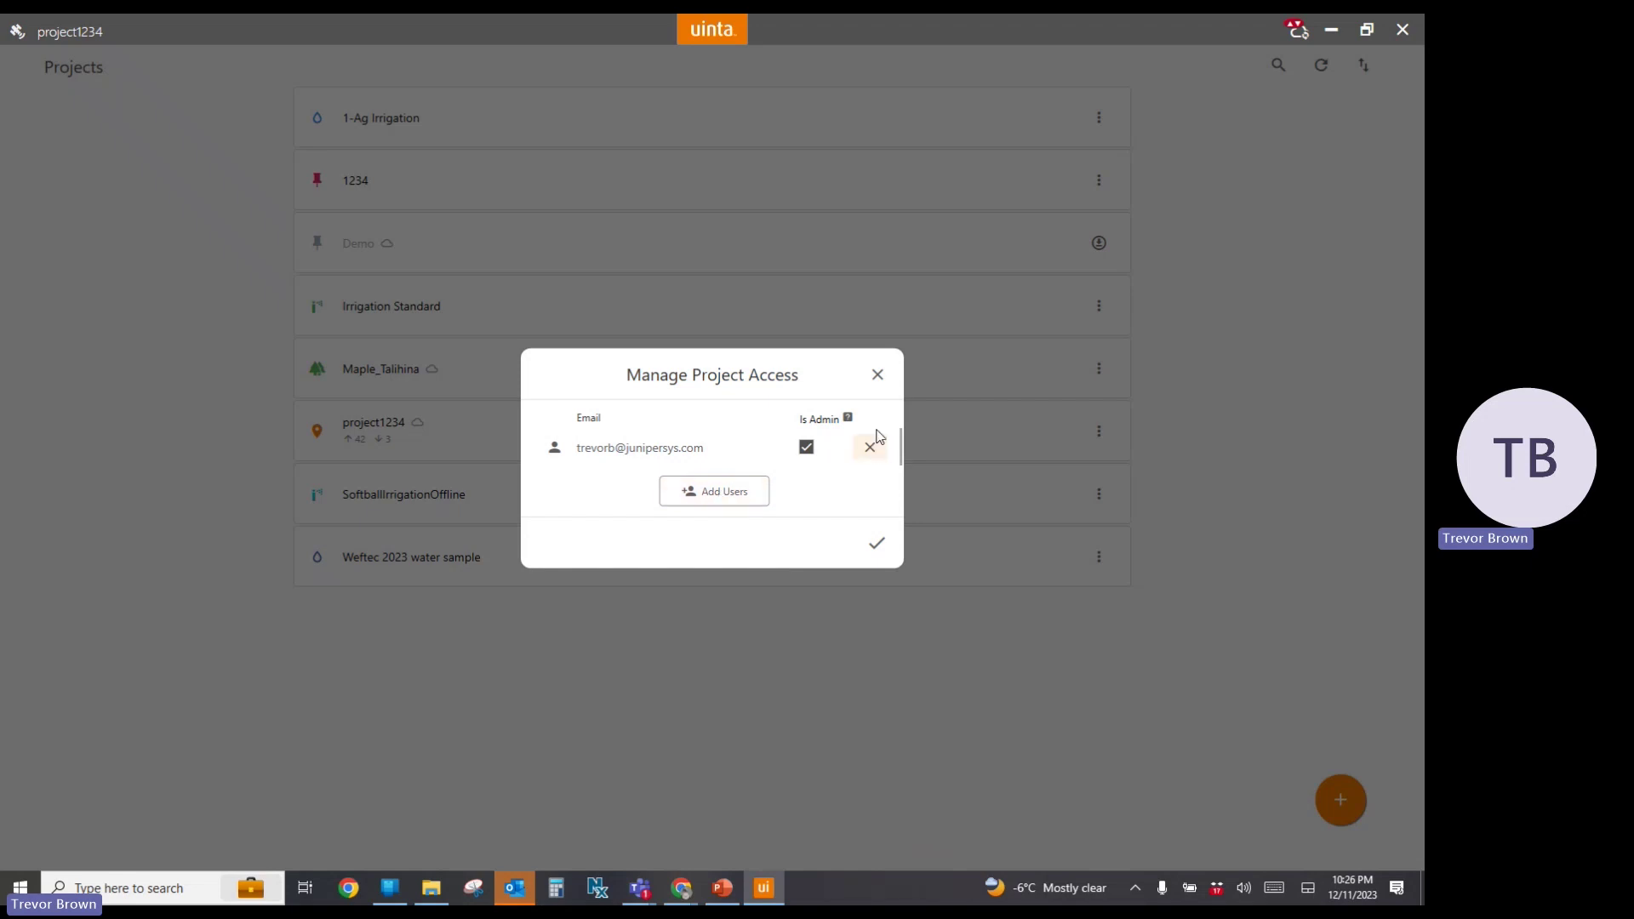
{"action": "left_click", "coordinate": [872, 382]}
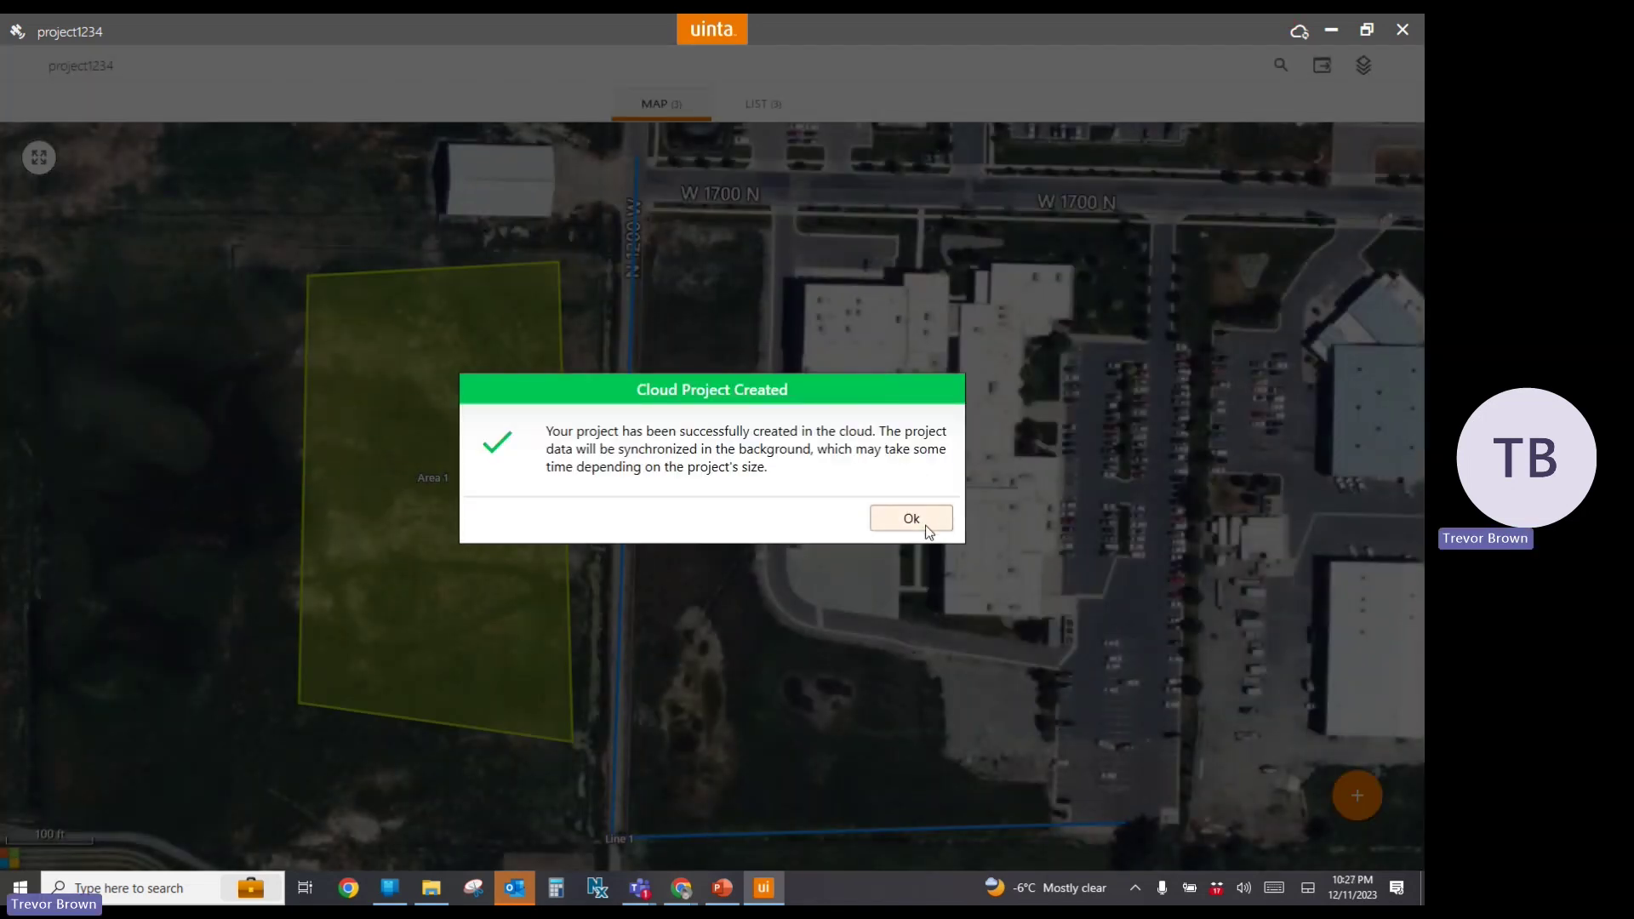
Acknowledge the Cloud Project Created message and go back to the Projects list
{"action": "left_click", "coordinate": [925, 532]}
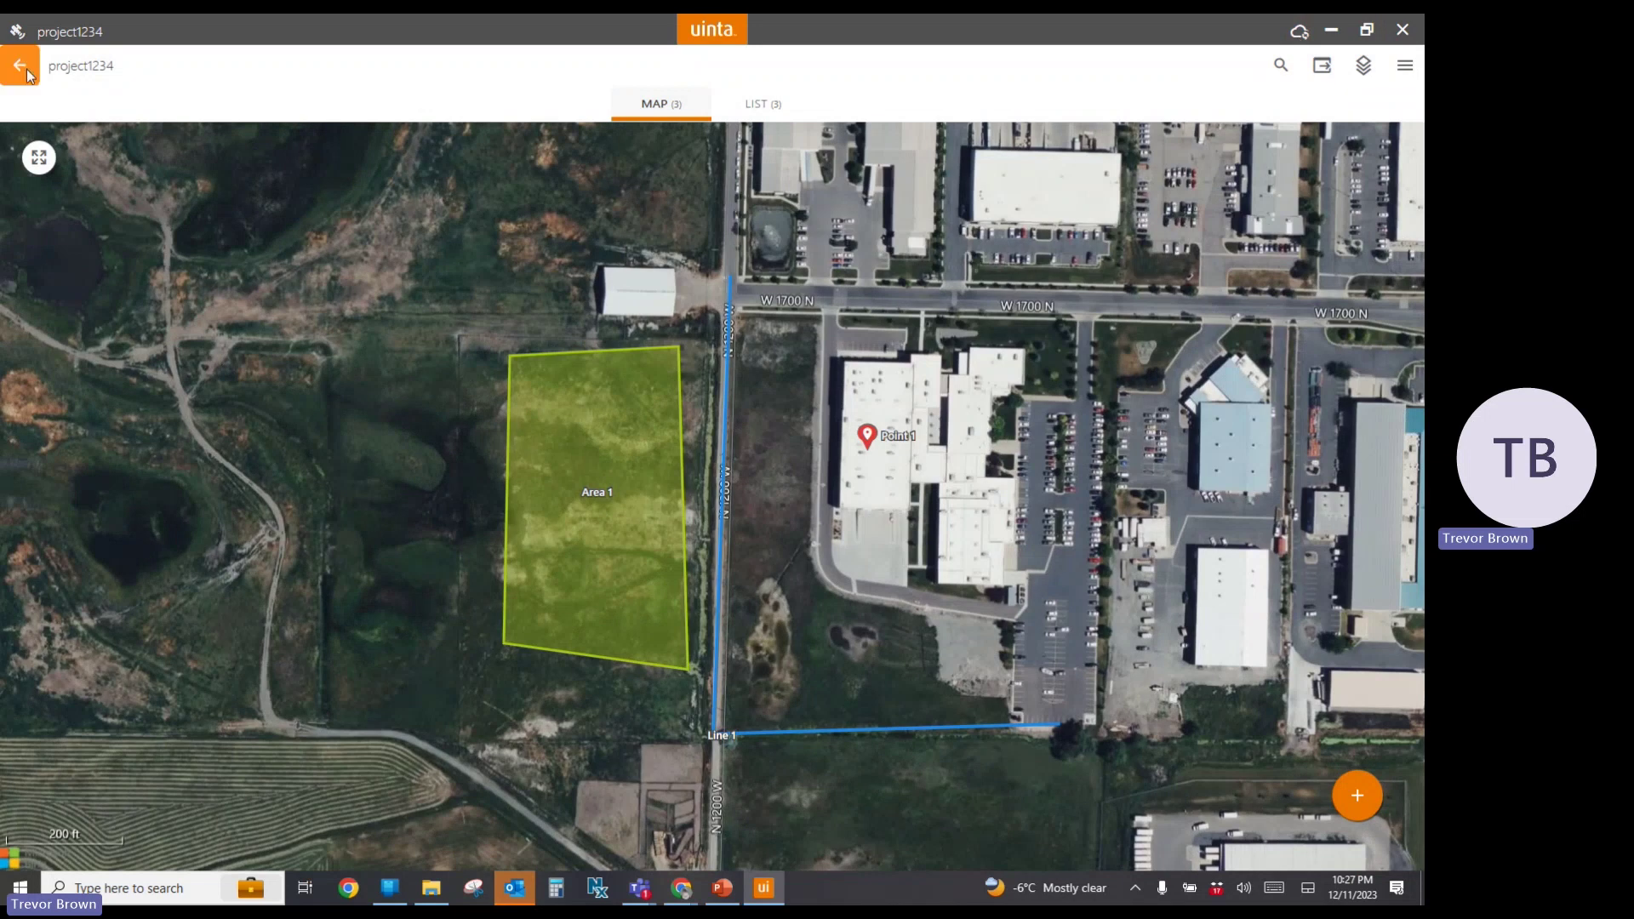
{"action": "left_click", "coordinate": [27, 75]}
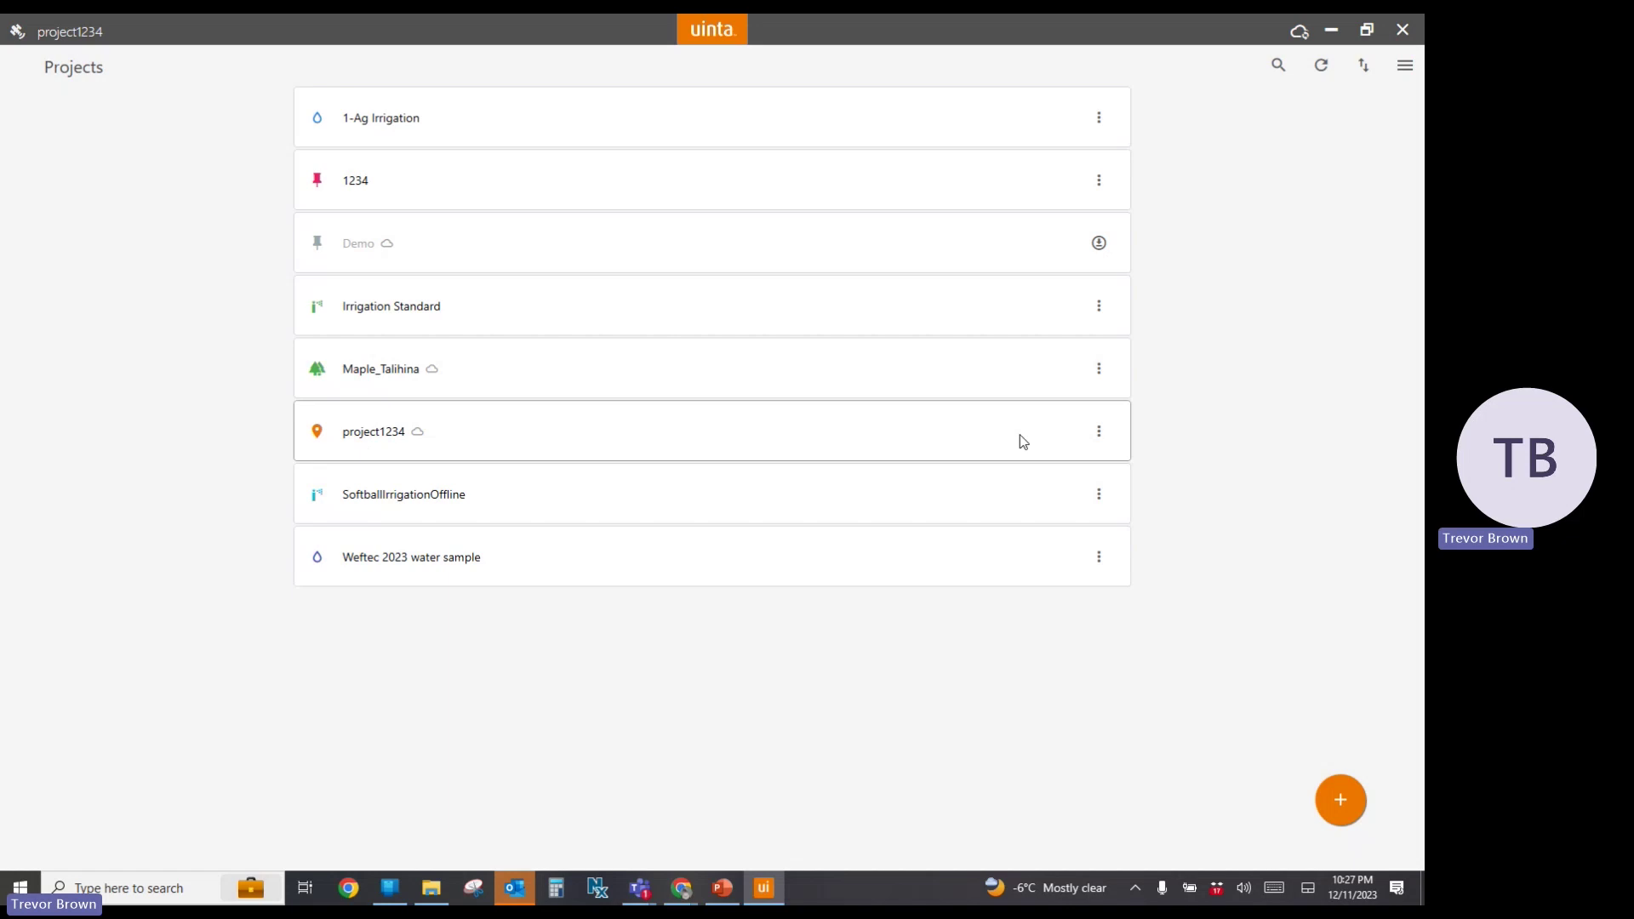
Open and dismiss project1234's options menu without choosing anything, then Alt+Tab to Outlook
{"action": "left_click", "coordinate": [1101, 439]}
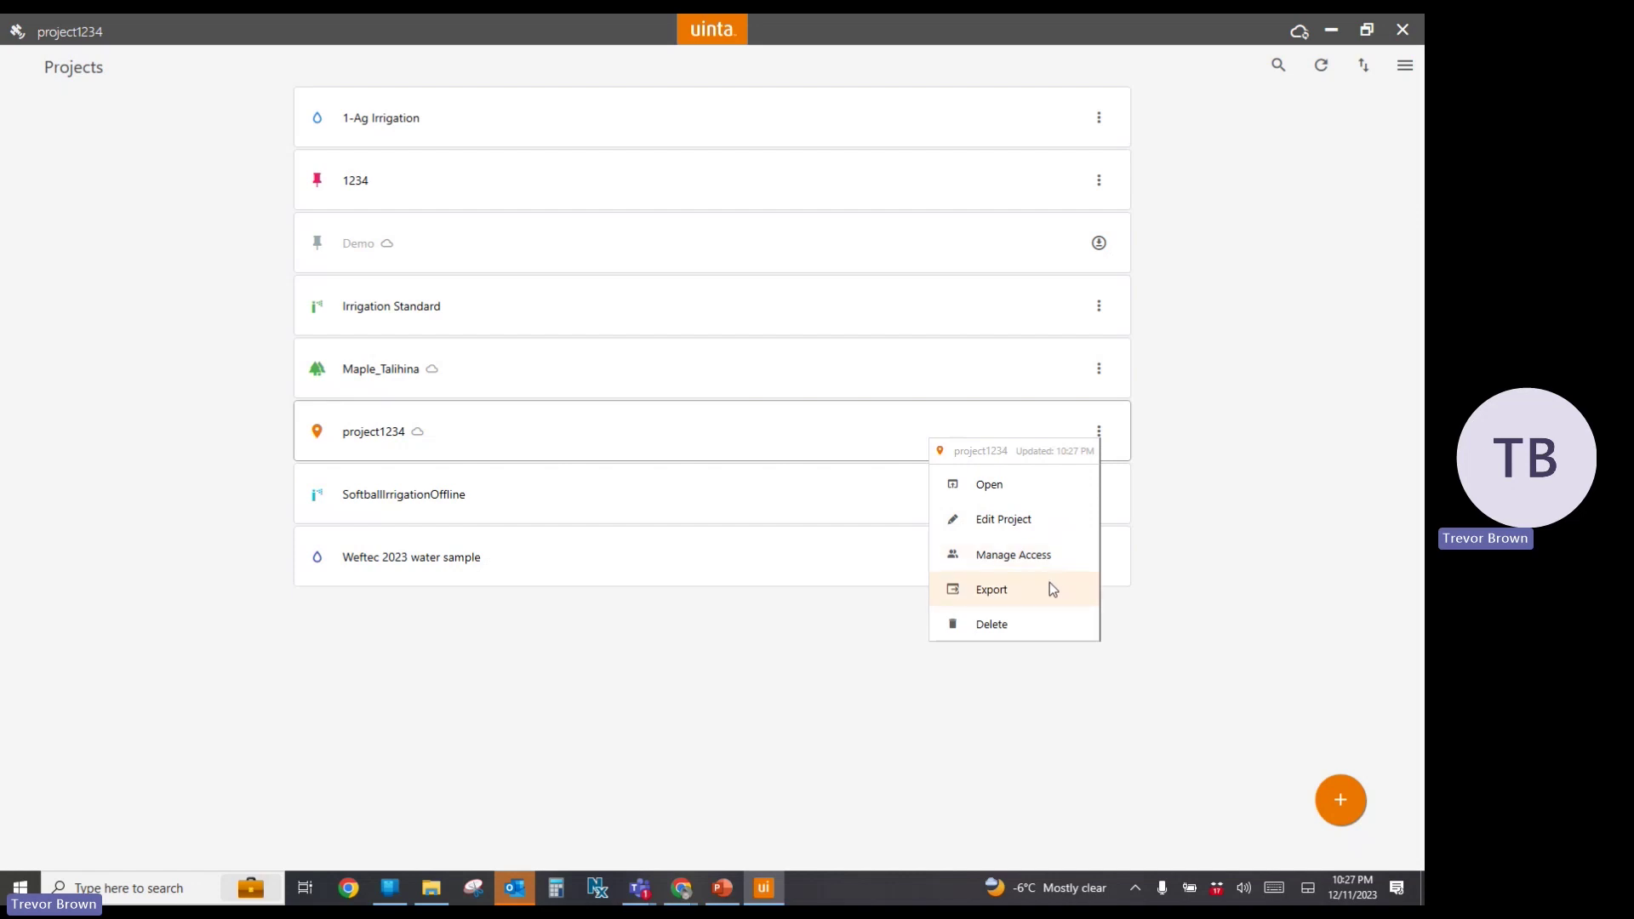
{"action": "left_click", "coordinate": [747, 640]}
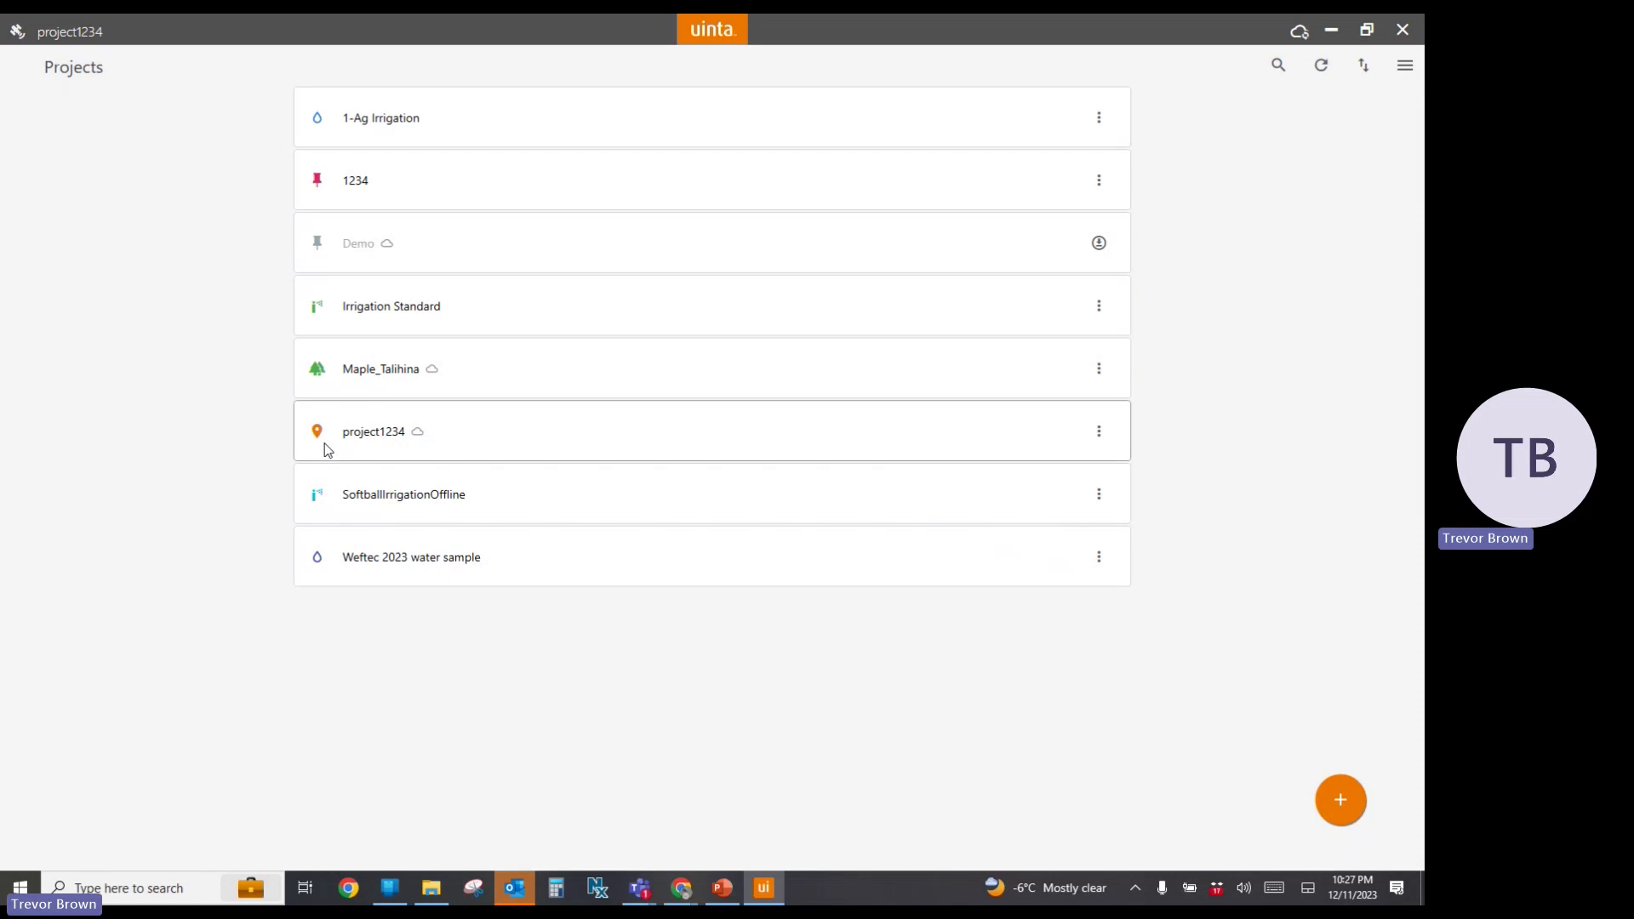
{"action": "key", "text": "alt+Tab"}
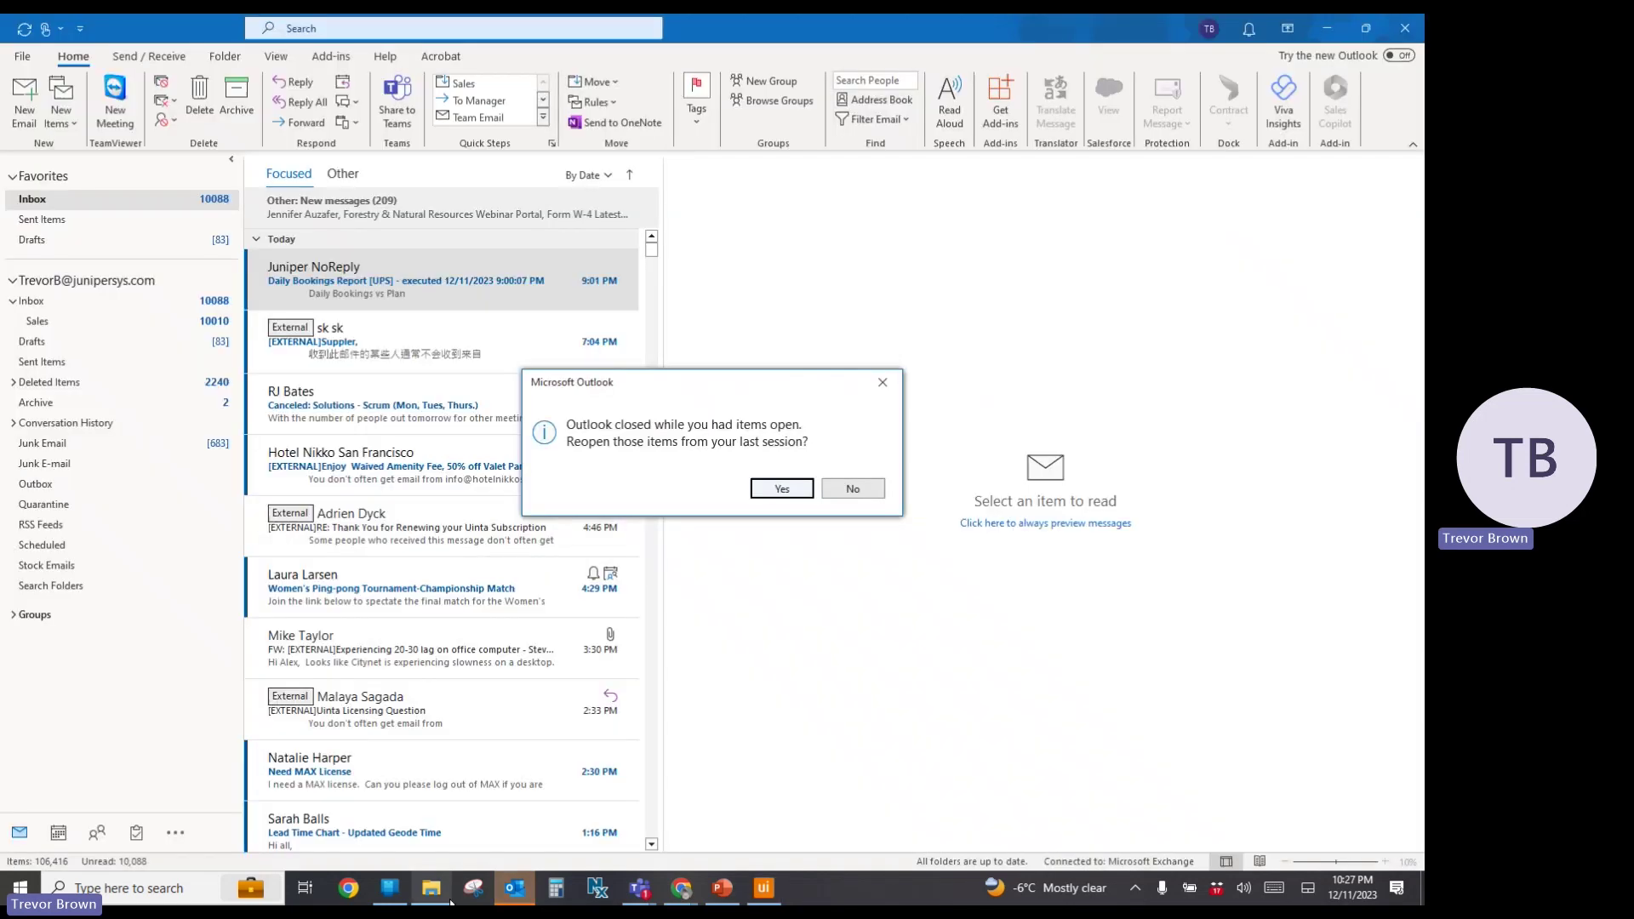
Minimize Outlook from the taskbar to bring Uinta back to the front
{"action": "left_click", "coordinate": [514, 887]}
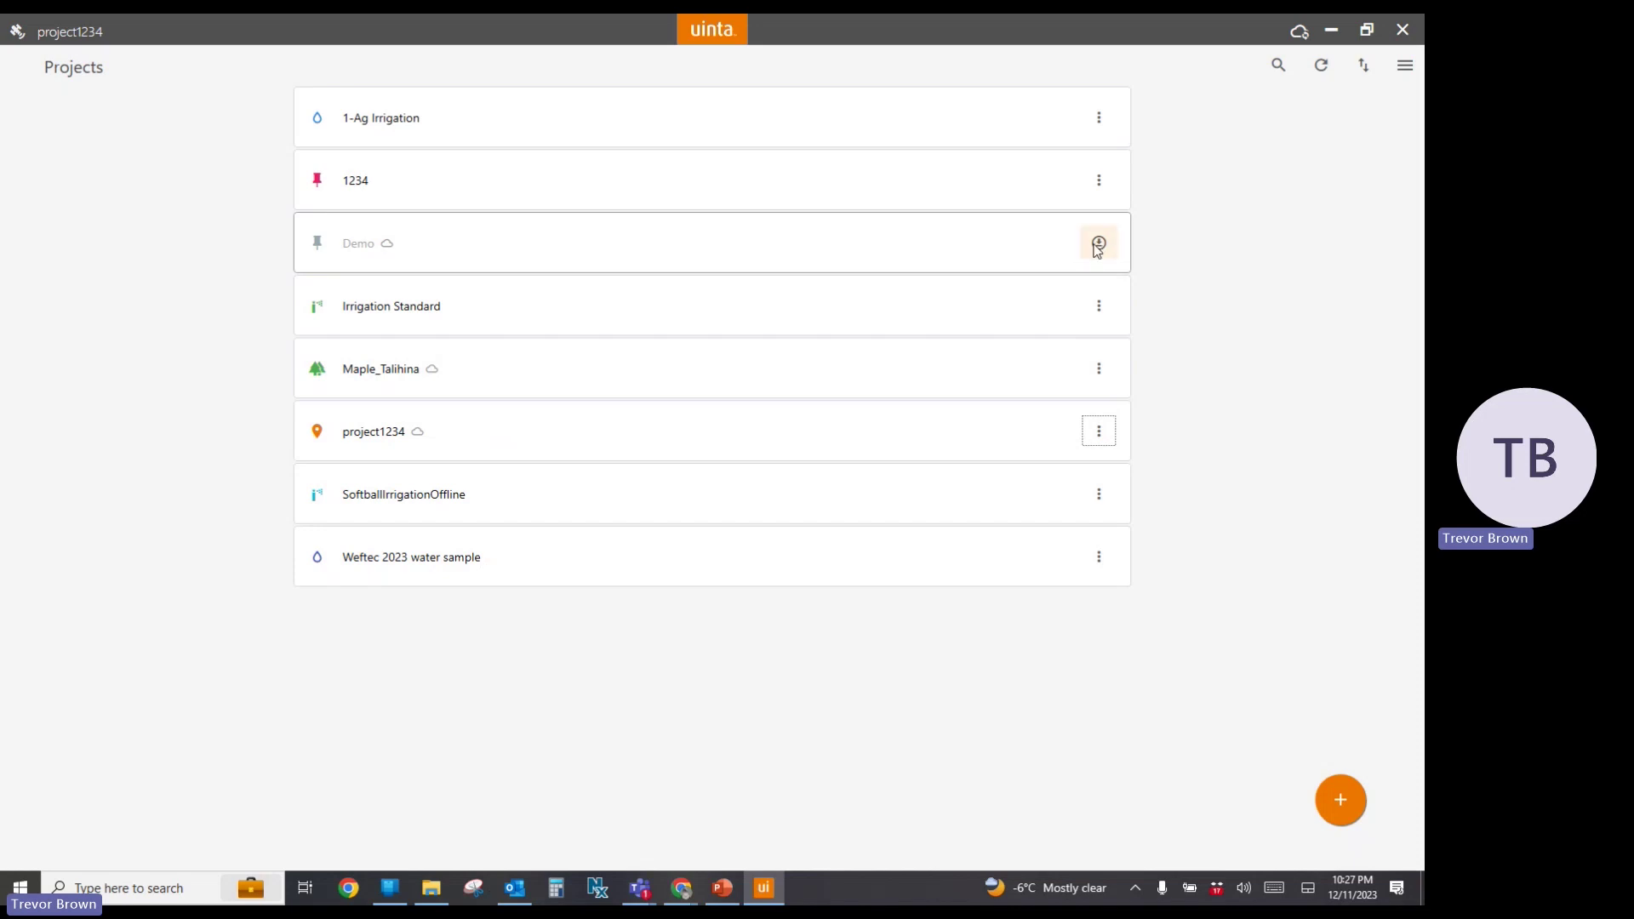
Start downloading the Demo project from the cloud, then switch to the License Manager in Chrome
{"action": "left_click", "coordinate": [1098, 245]}
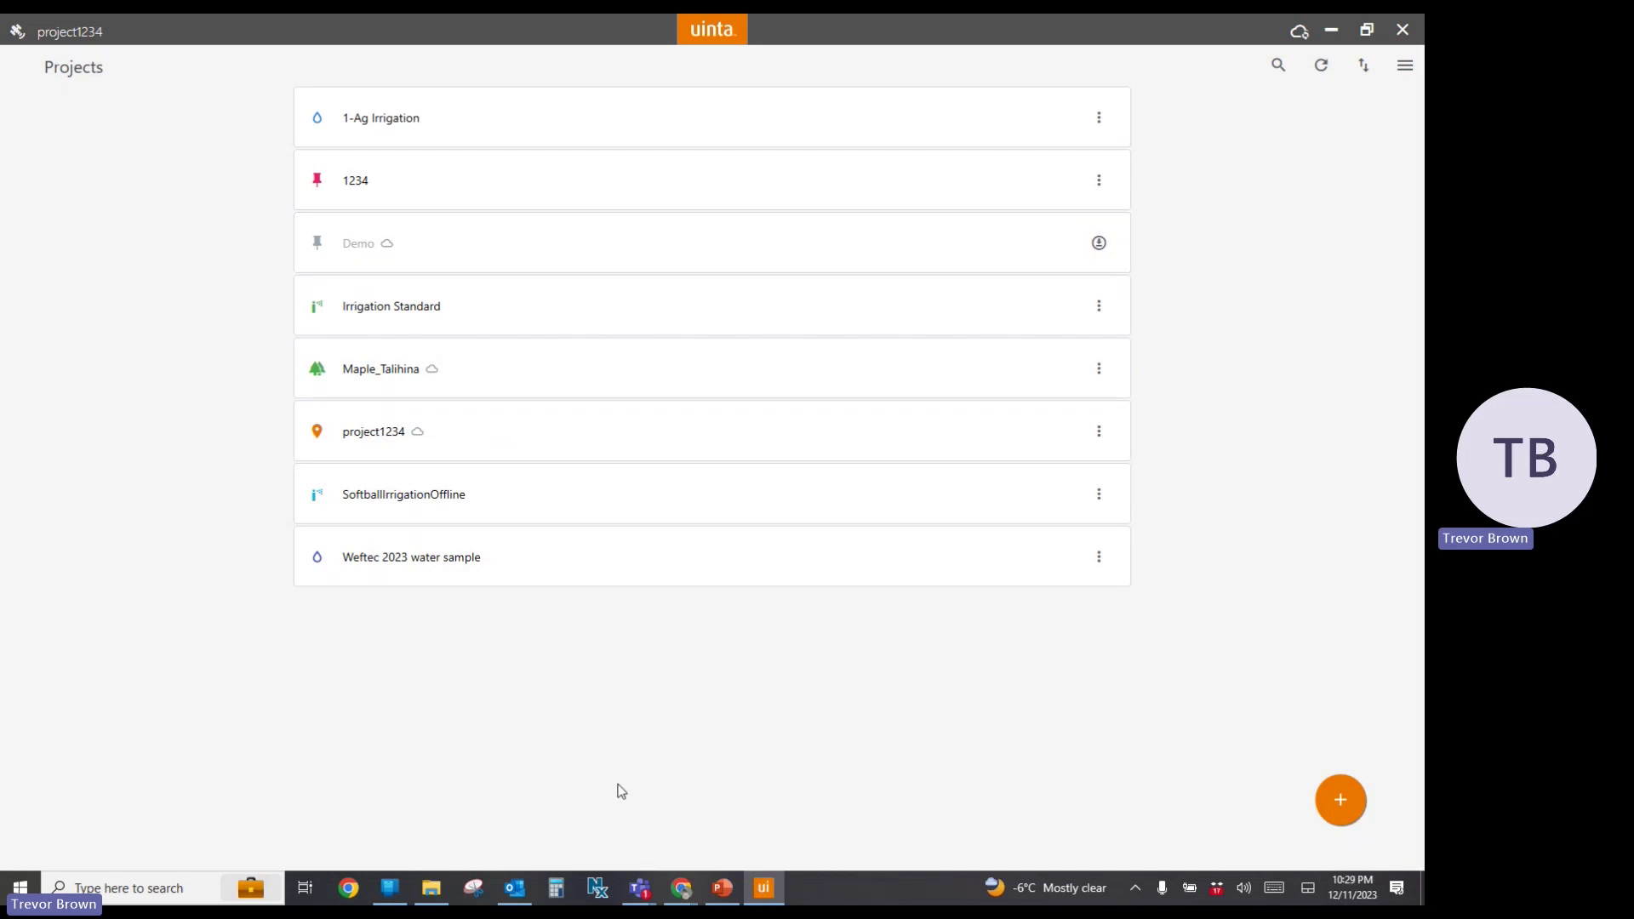
{"action": "left_click", "coordinate": [518, 885]}
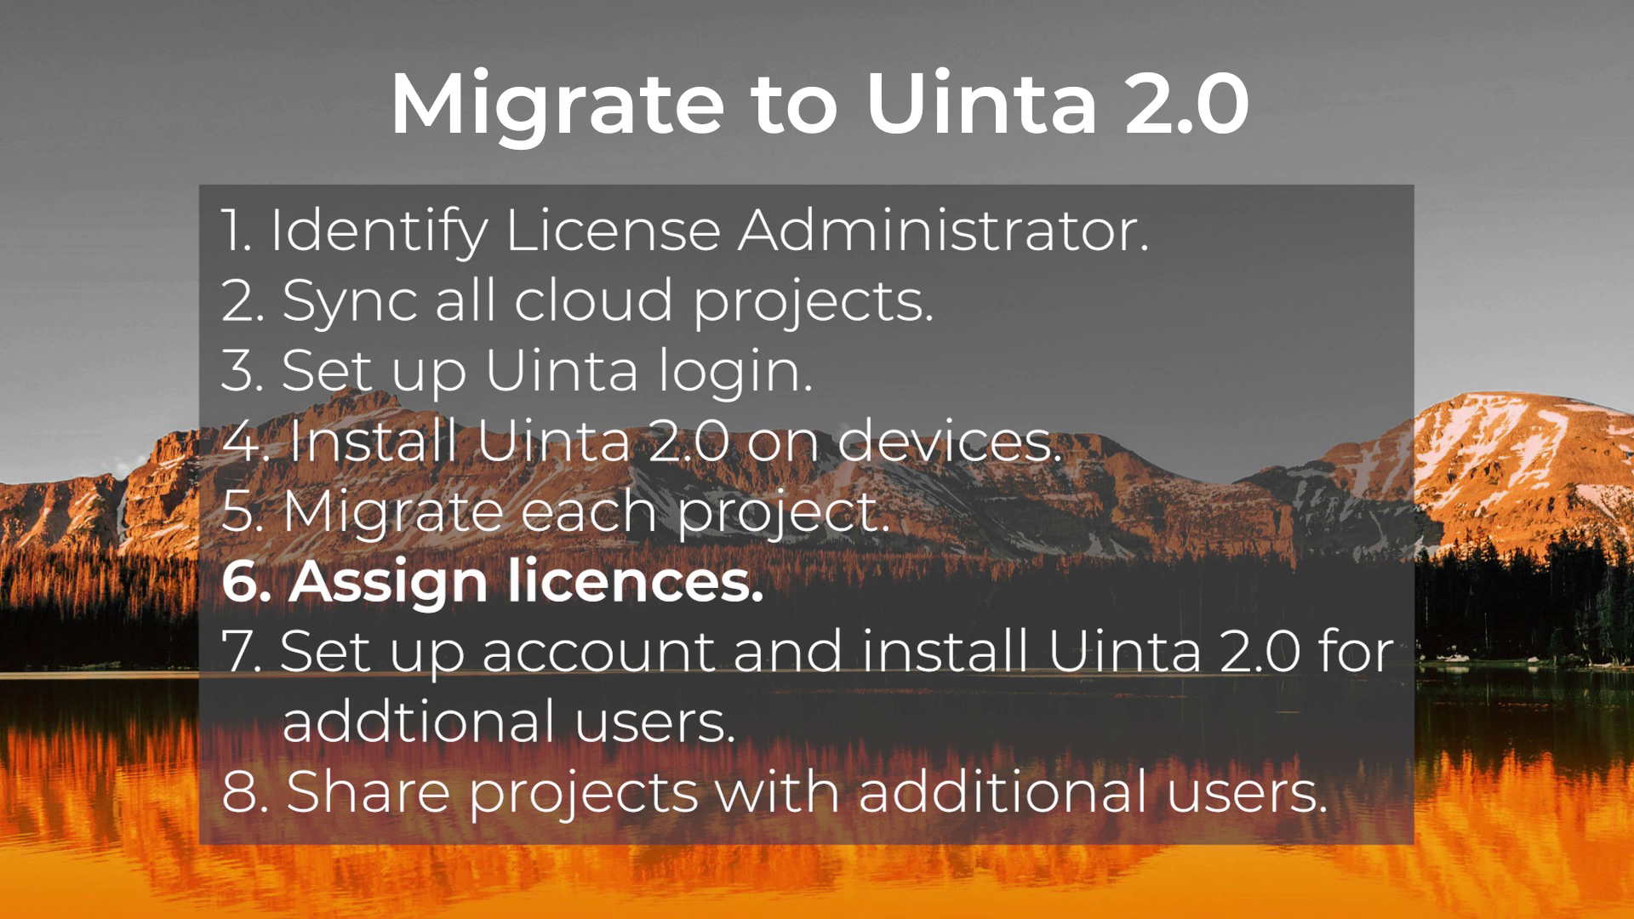
{"action": "key", "text": "alt+Tab"}
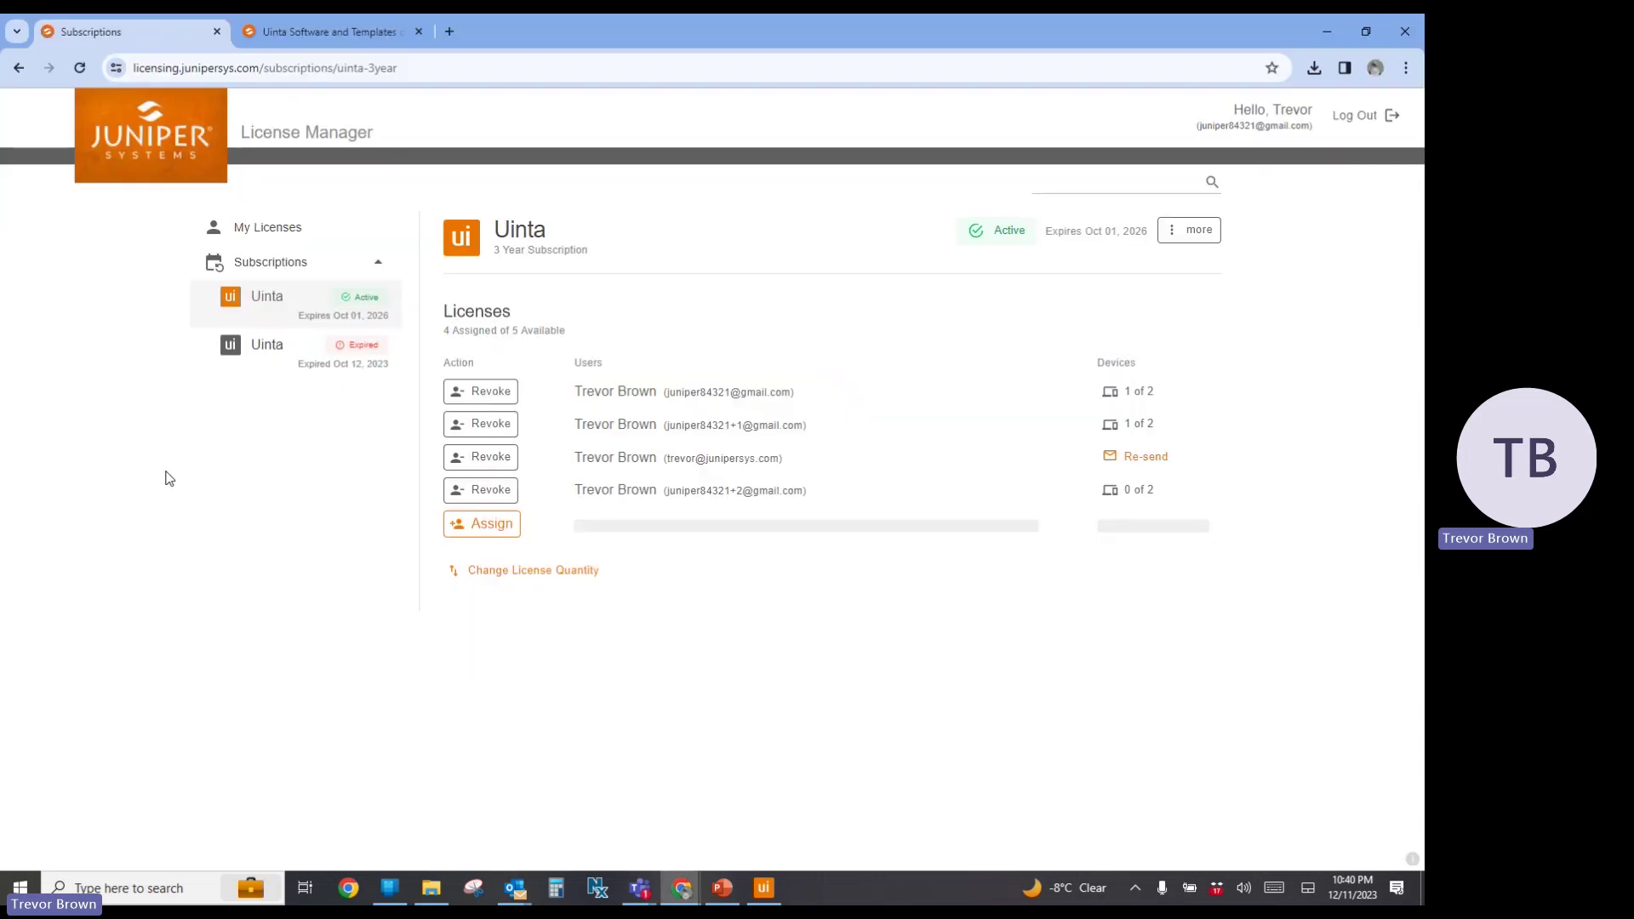
Open the Assign Uinta License form and enter the new user's e-mail address
{"action": "left_click", "coordinate": [492, 529]}
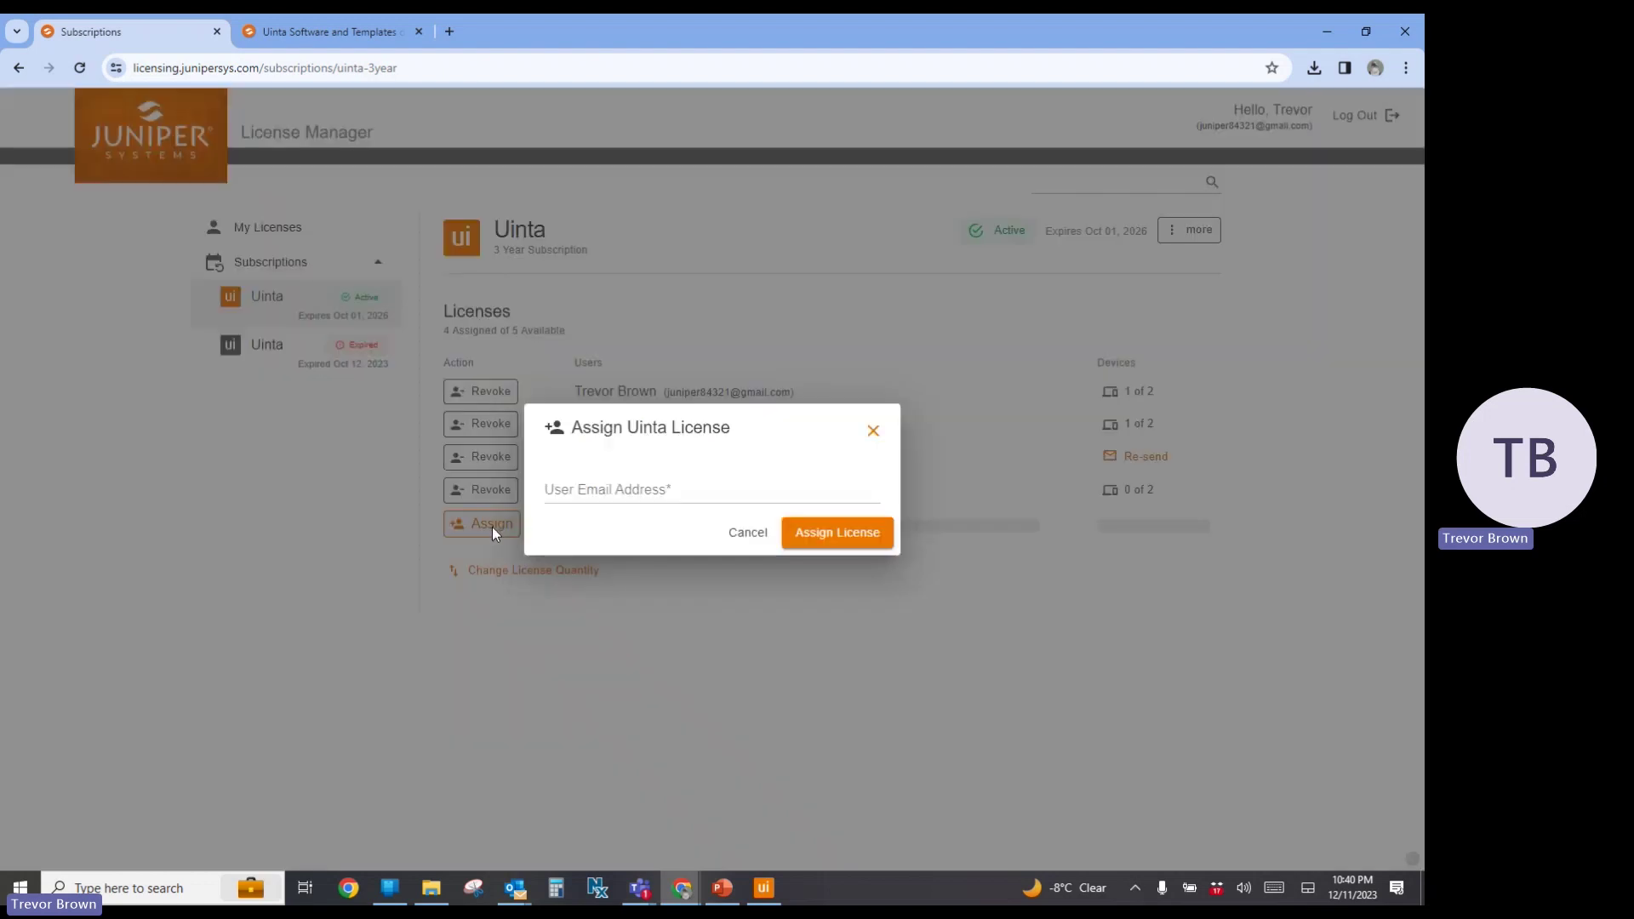
{"action": "left_click", "coordinate": [578, 493]}
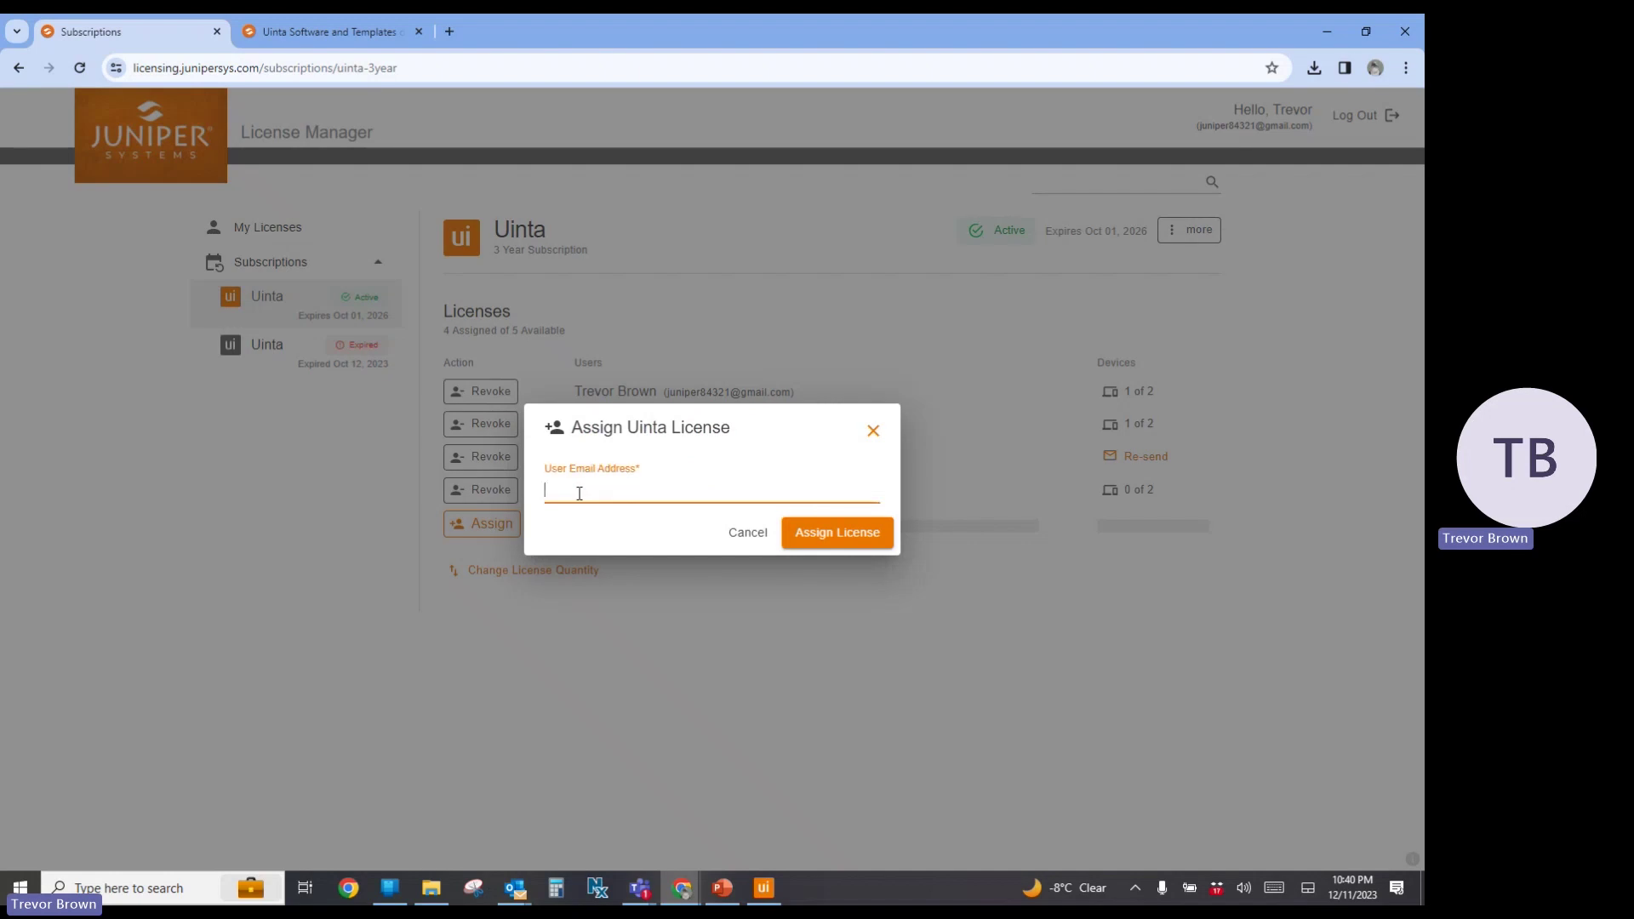
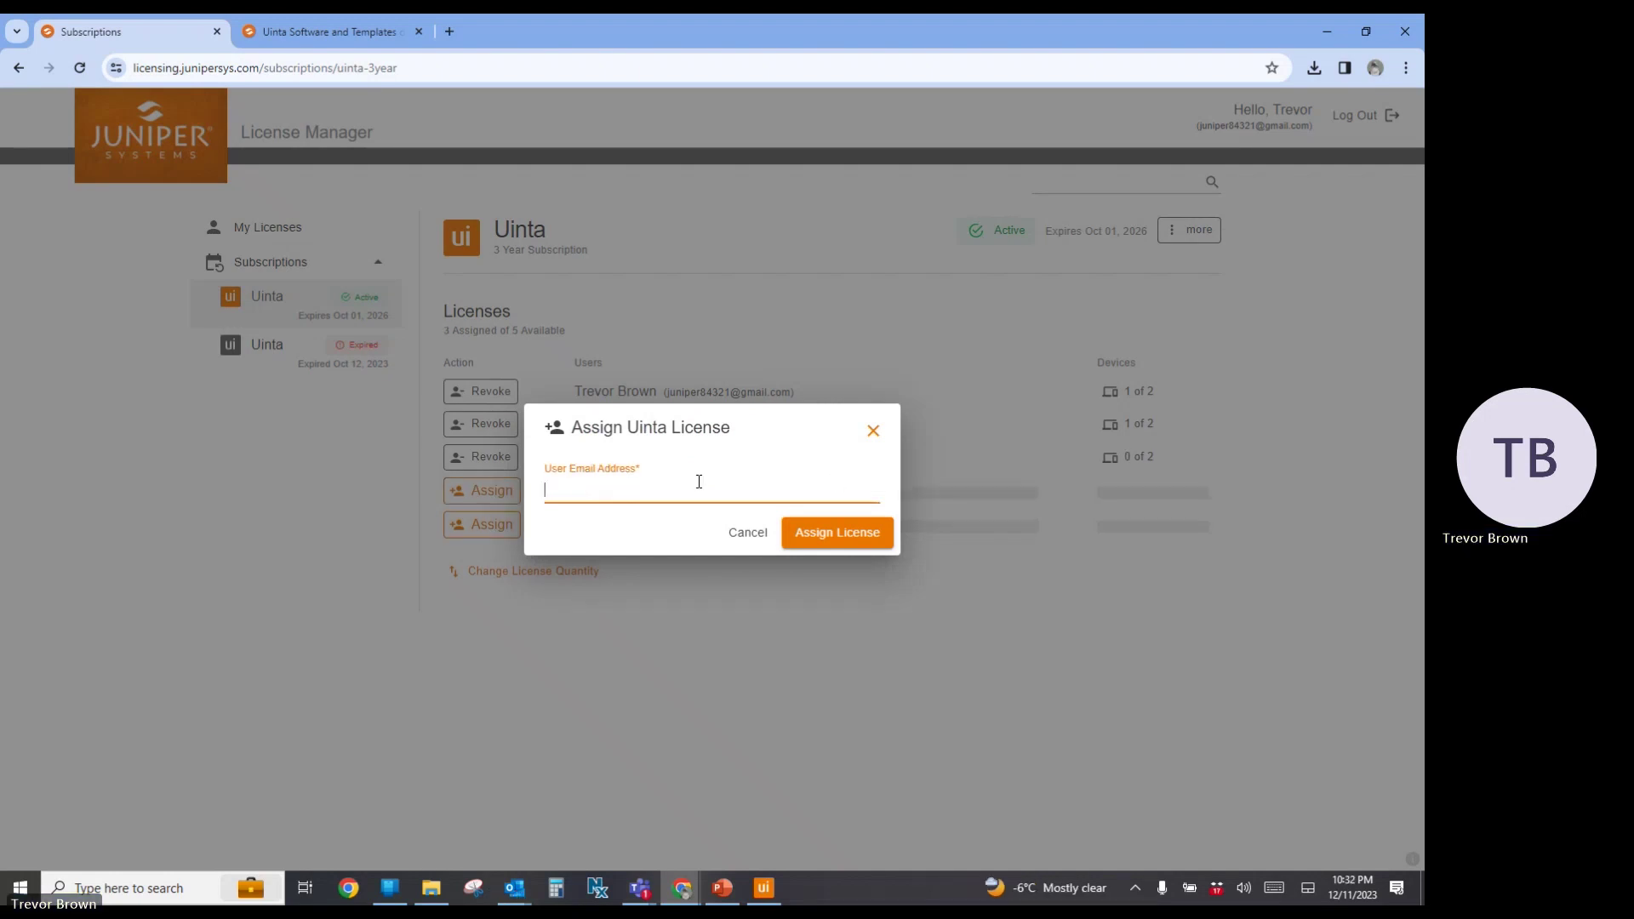
Submit the license assignment with the user's full name, reserve and invite, then launch Uinta on the phone
{"action": "left_click", "coordinate": [832, 536]}
{"action": "left_click", "coordinate": [665, 523]}
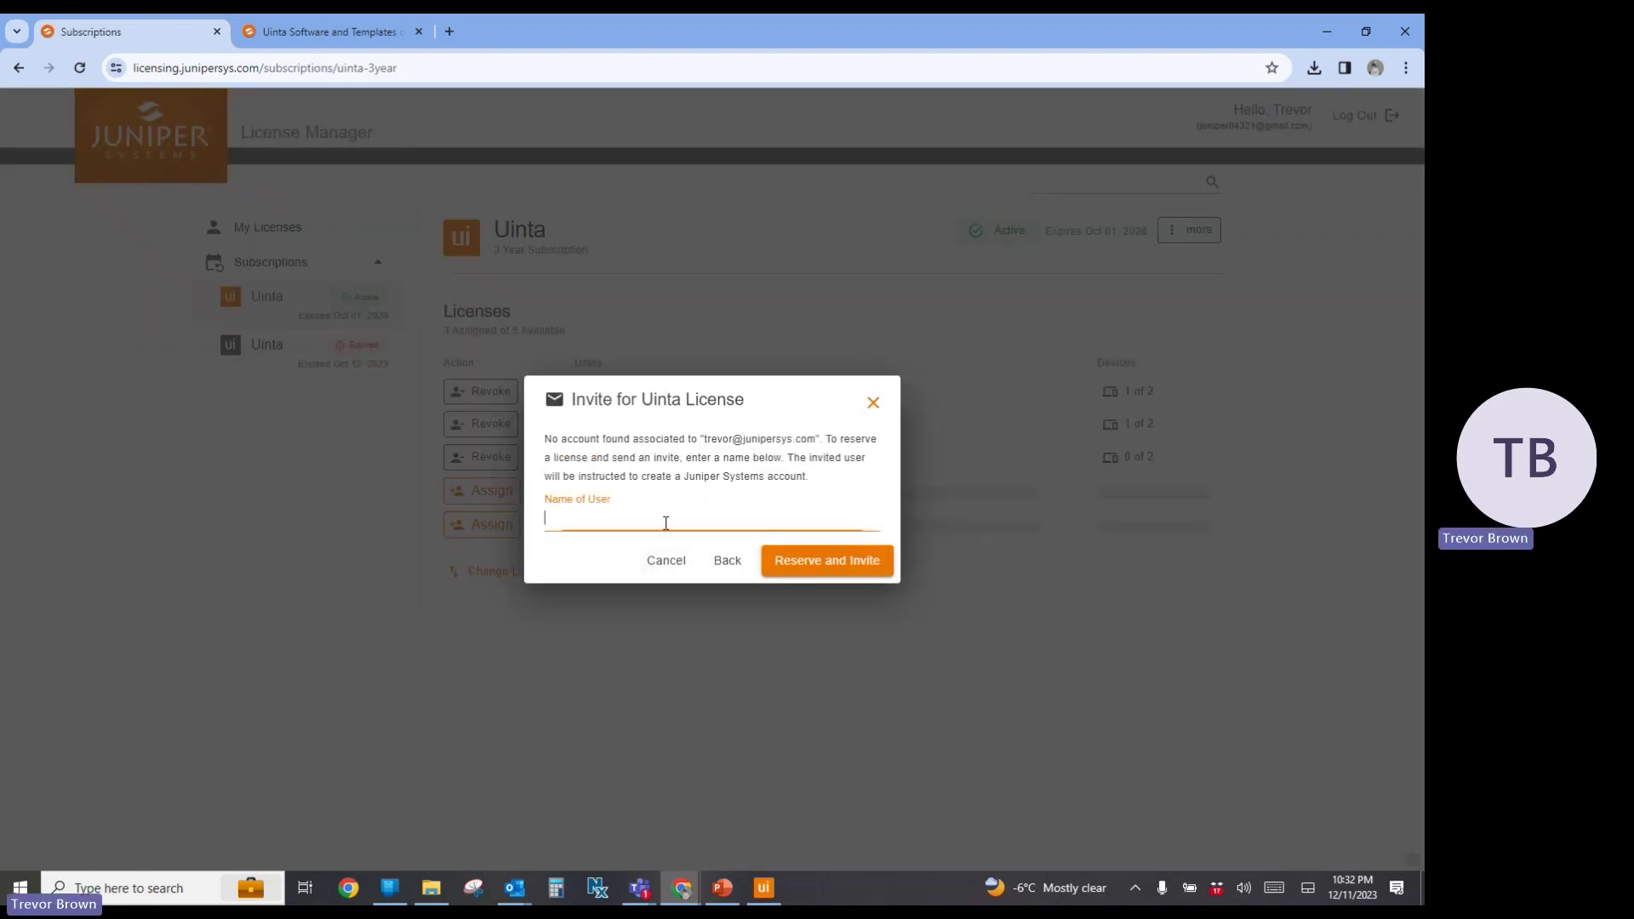
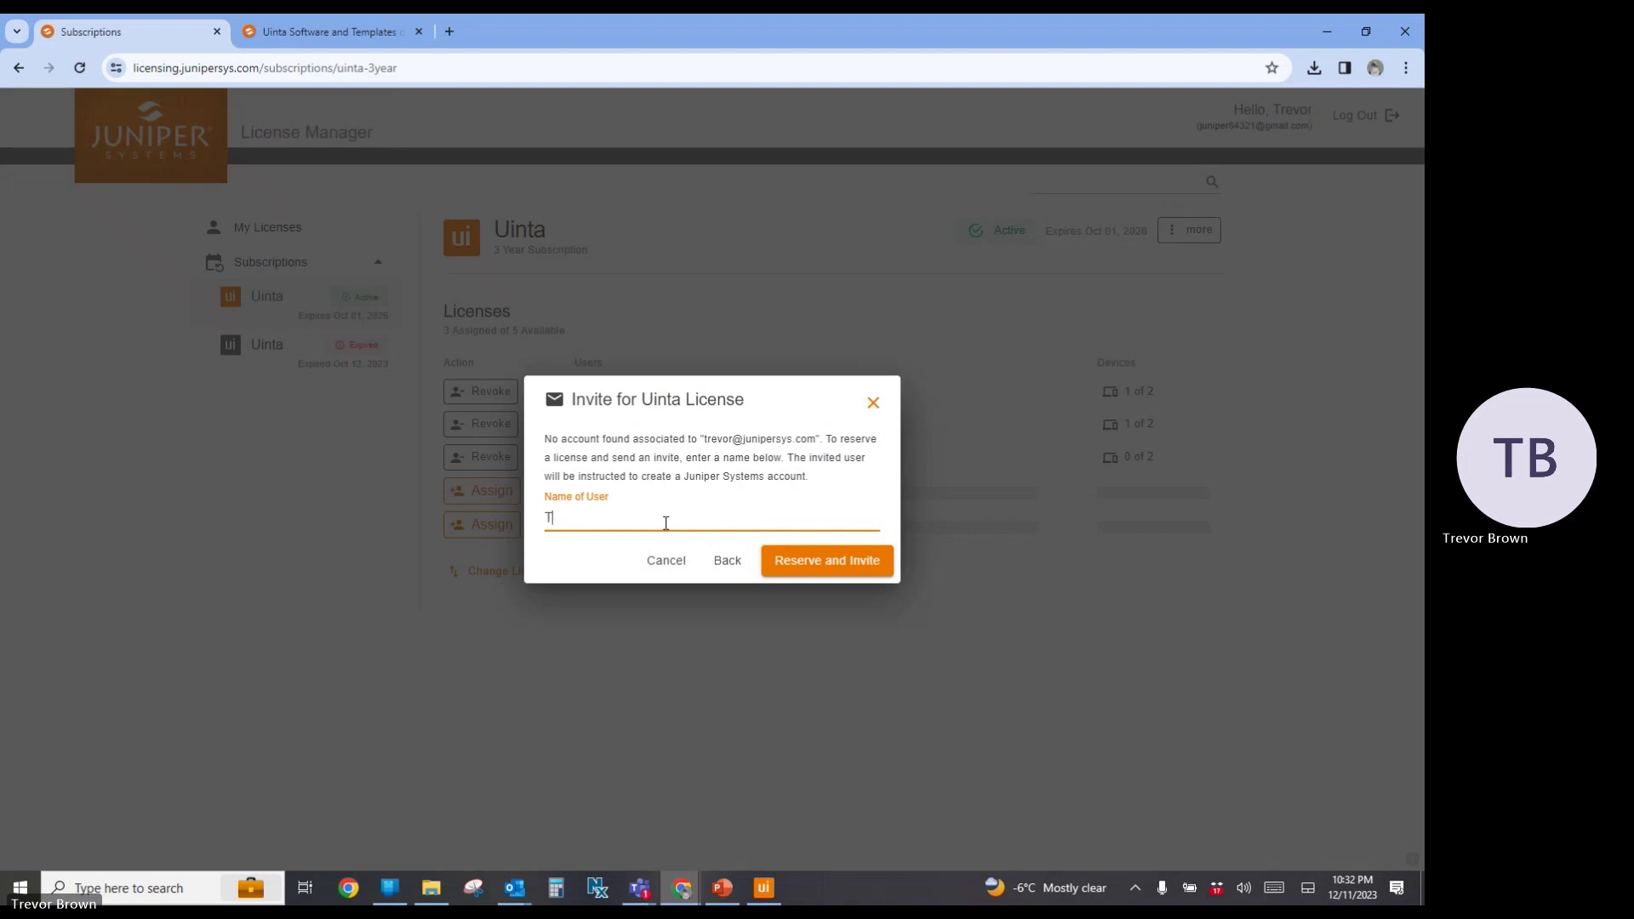
{"action": "left_click", "coordinate": [887, 562]}
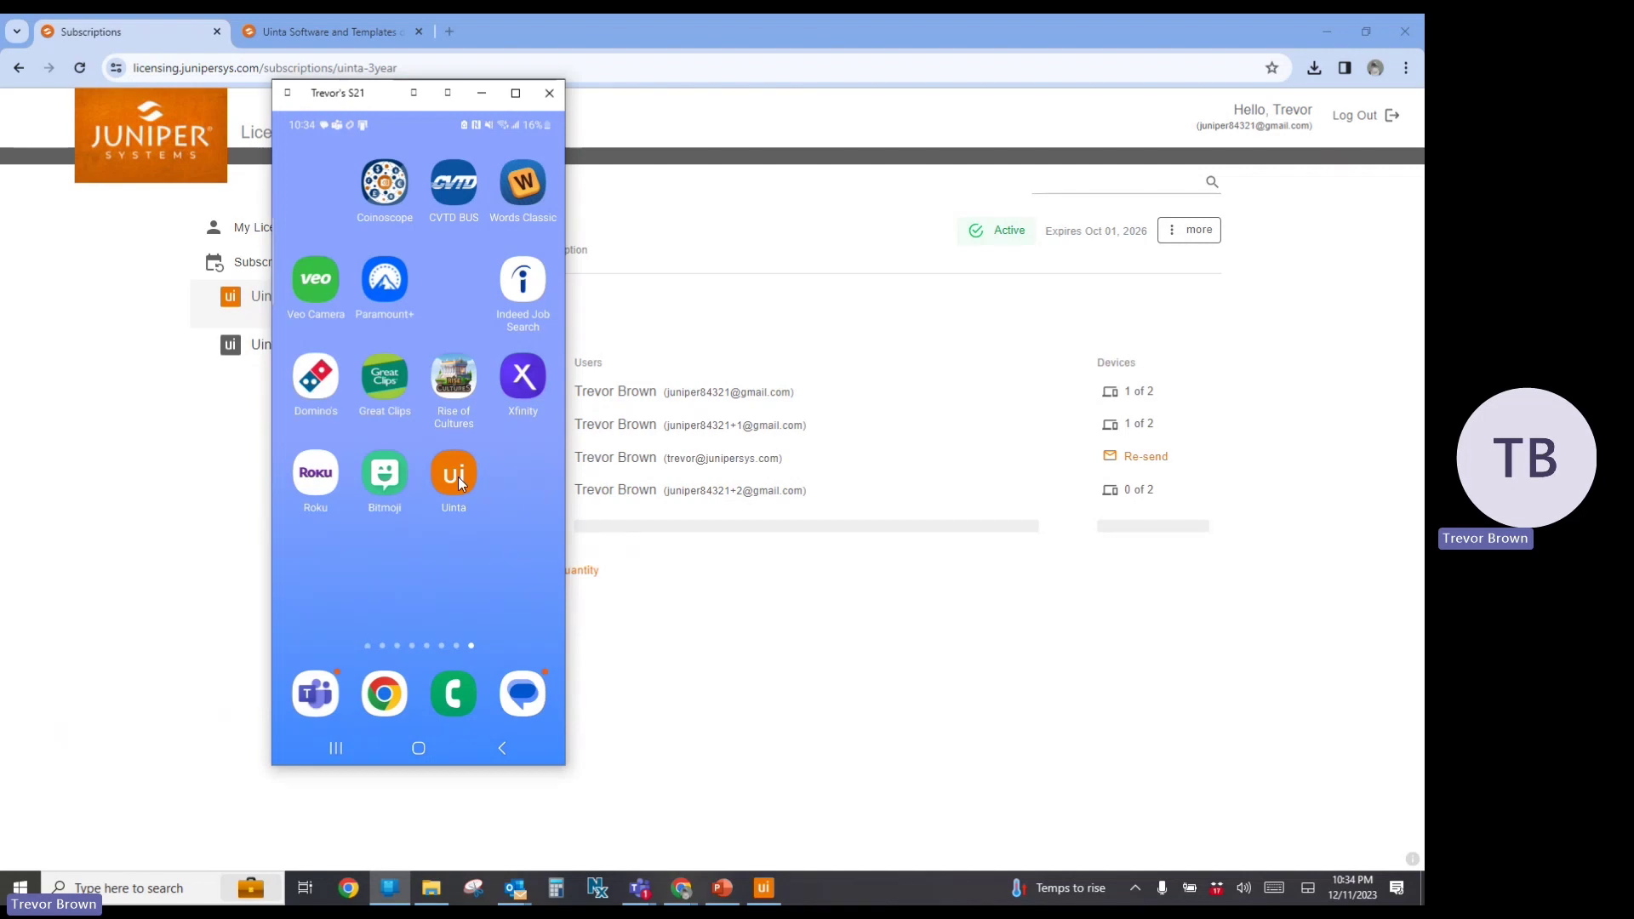
{"action": "left_click", "coordinate": [458, 481]}
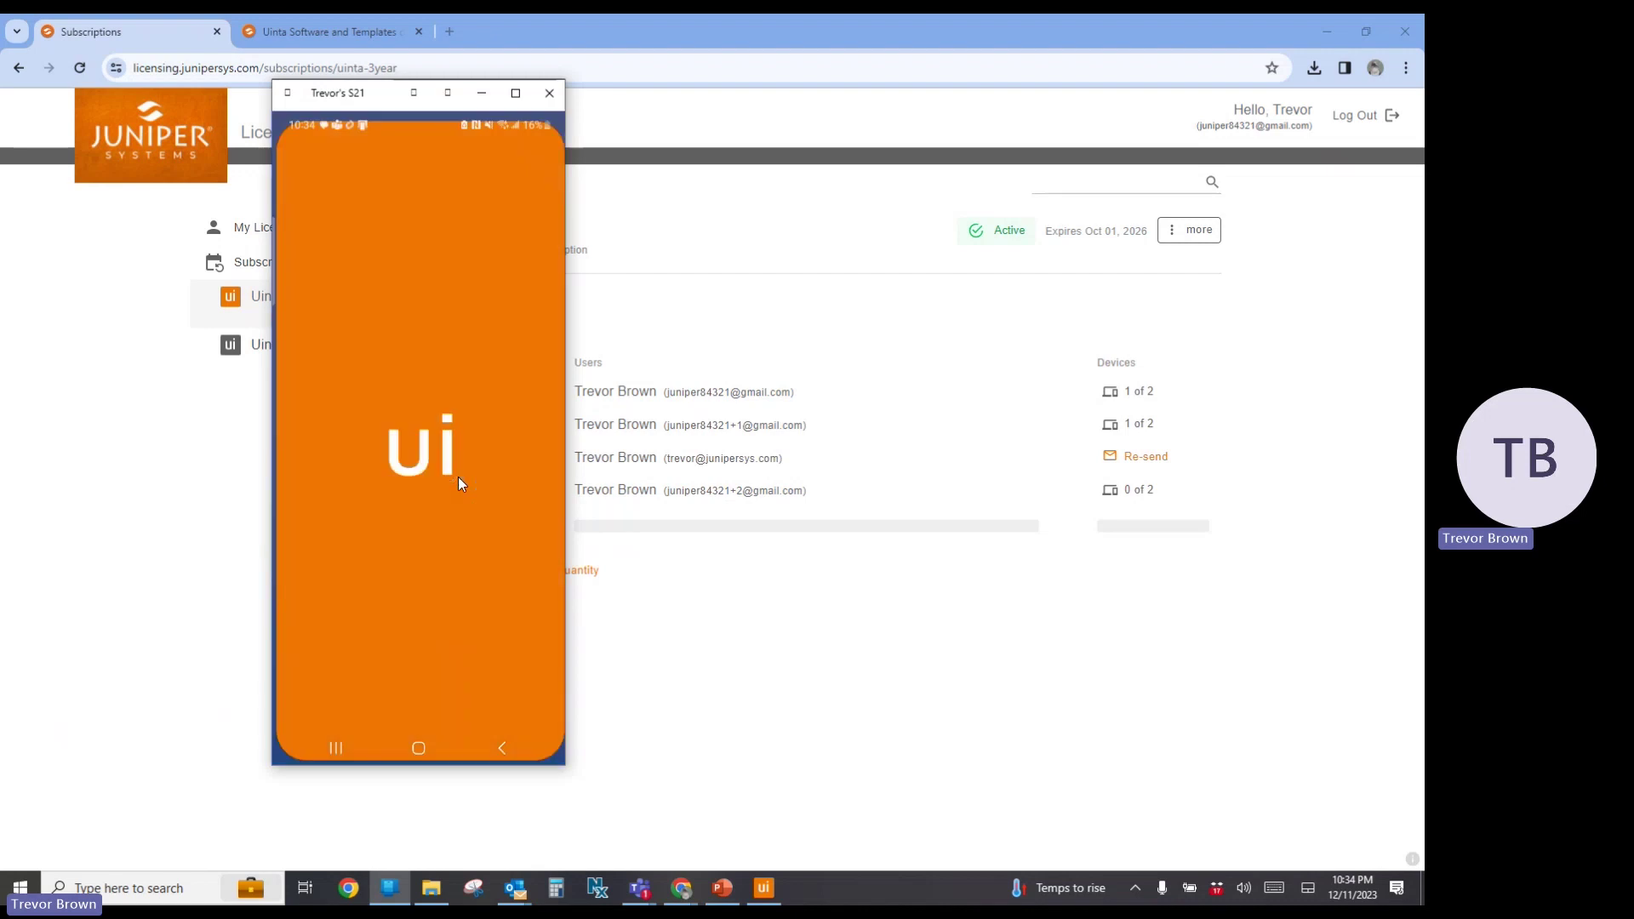